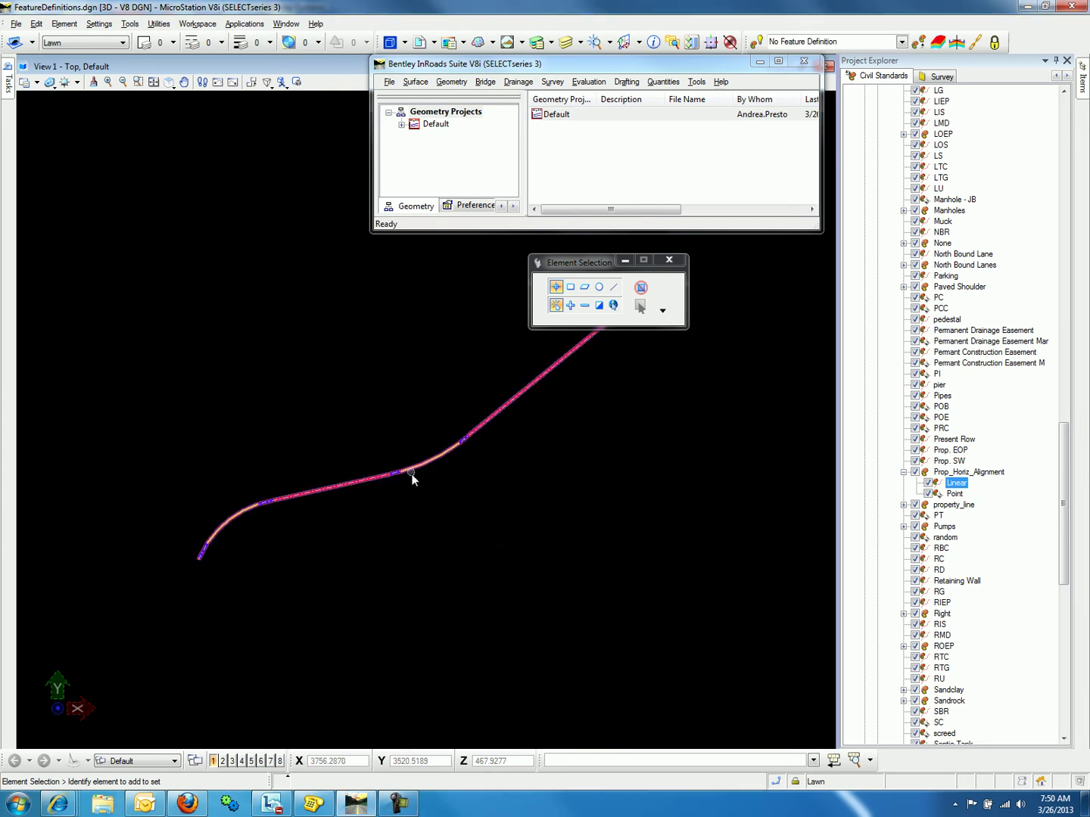
# Fit the alignment in the view and tilt it with dynamic rotation so the dashed 3D alignment rises above the plan
pyautogui.scroll(4, 412, 469)
pyautogui.click(154, 83)
pyautogui.click(171, 83)
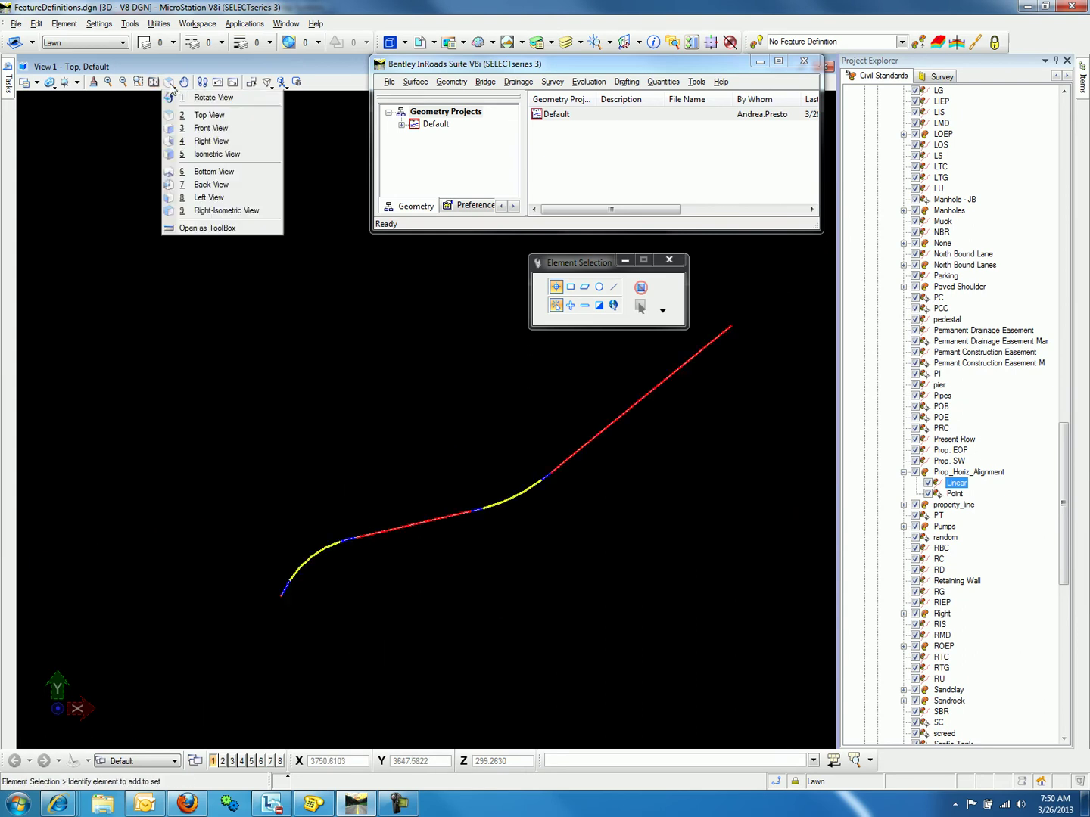
pyautogui.click(189, 99)
pyautogui.click(483, 508)
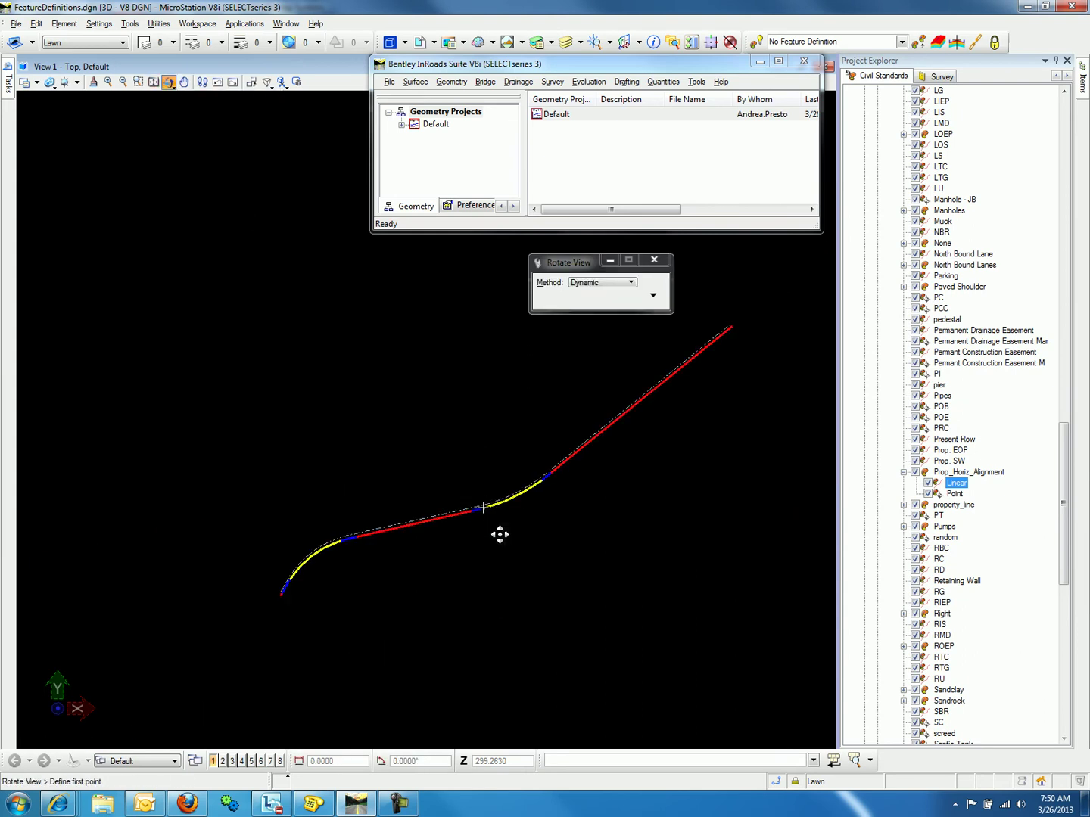
pyautogui.click(459, 408)
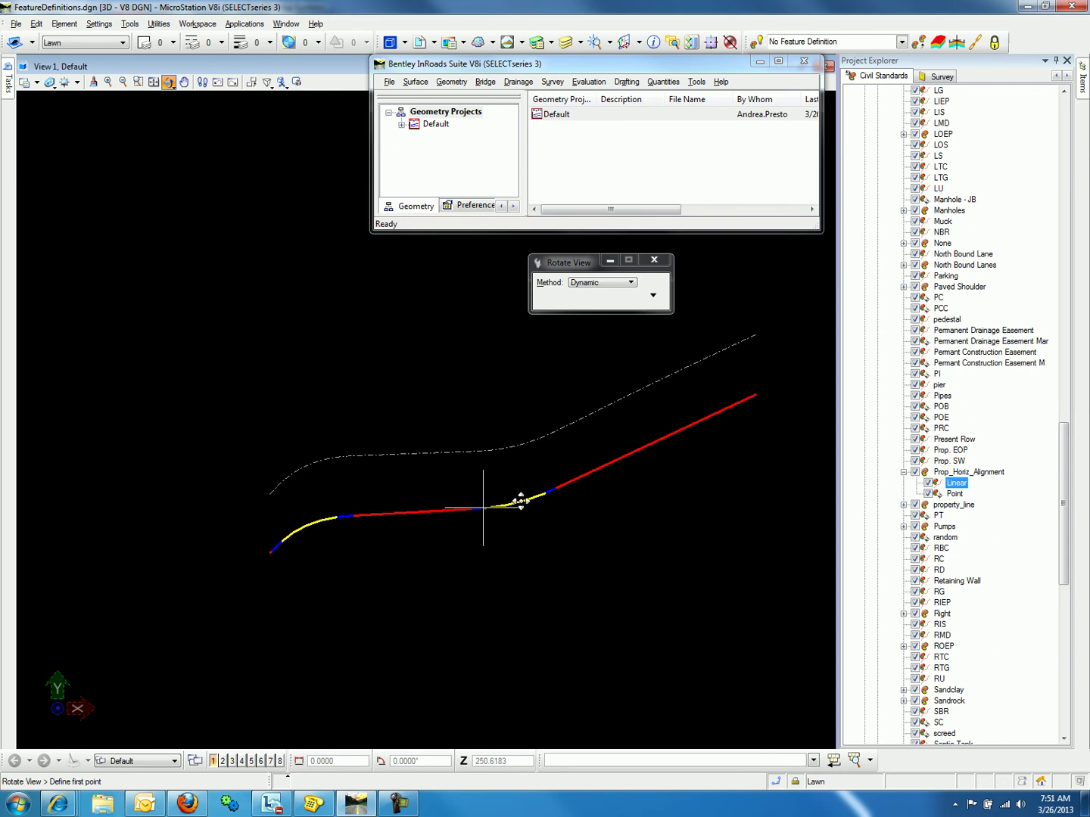
pyautogui.rightClick(382, 494)
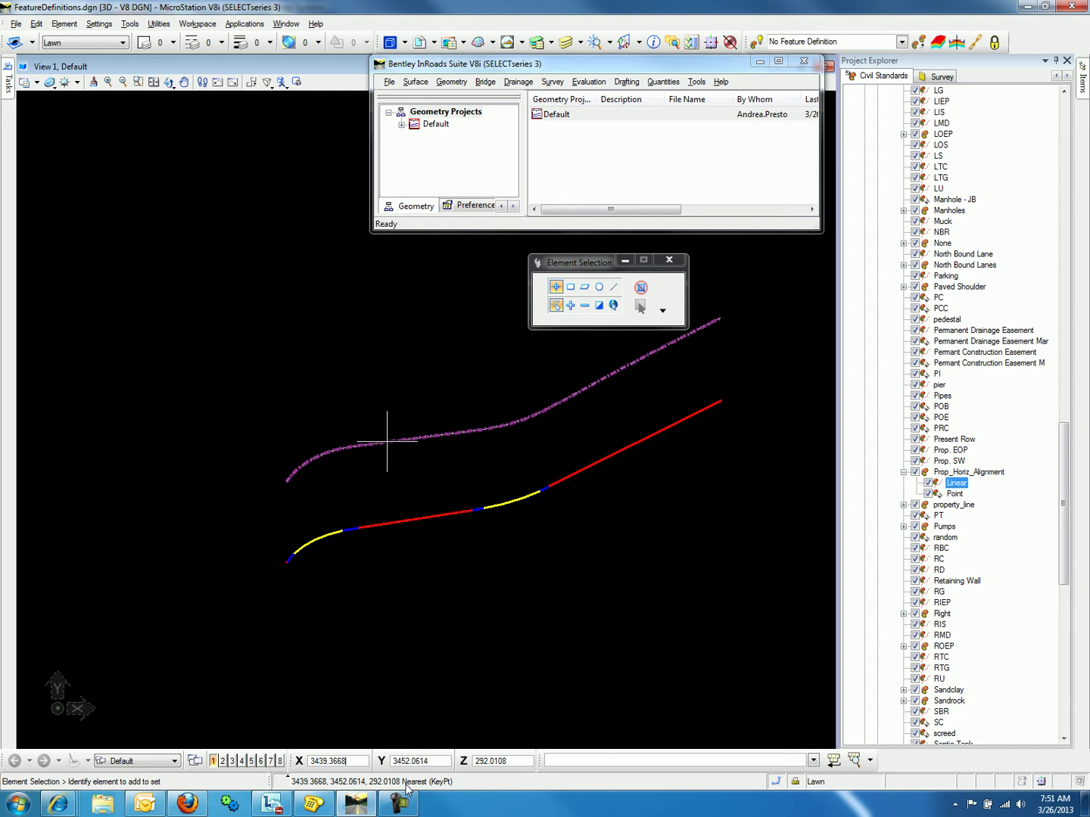
pyautogui.click(421, 441)
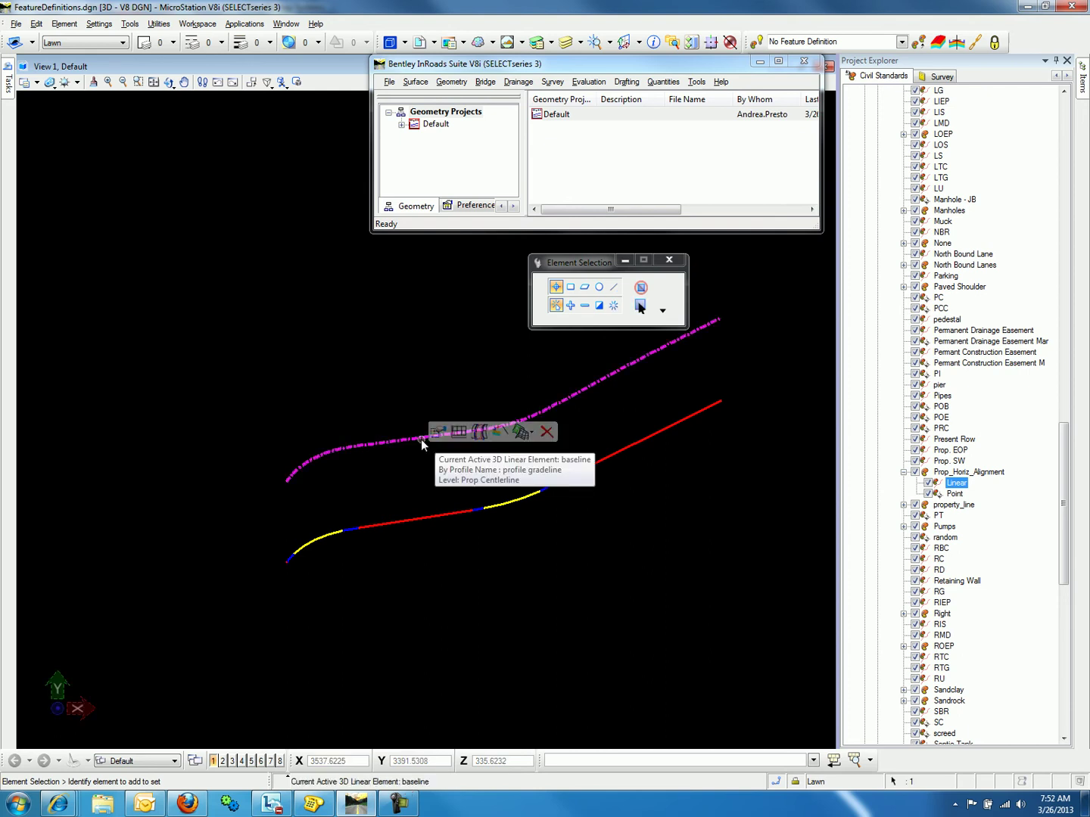
pyautogui.moveTo(437, 431)
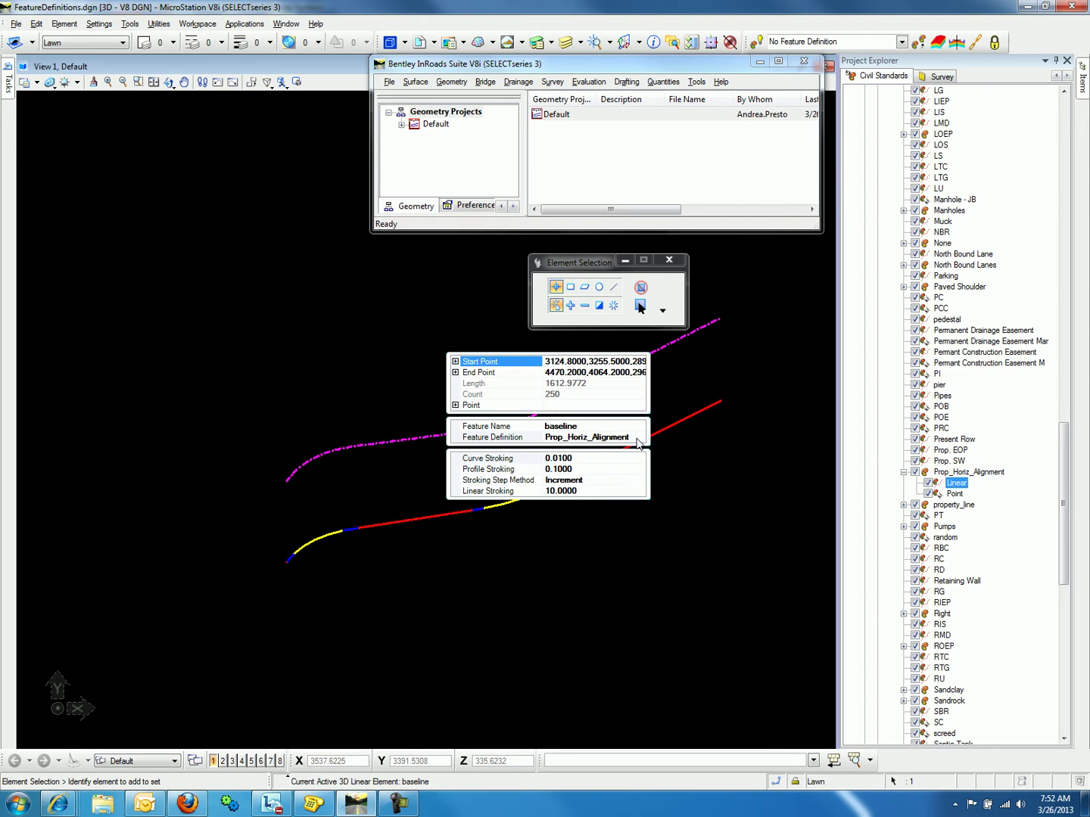
pyautogui.click(723, 450)
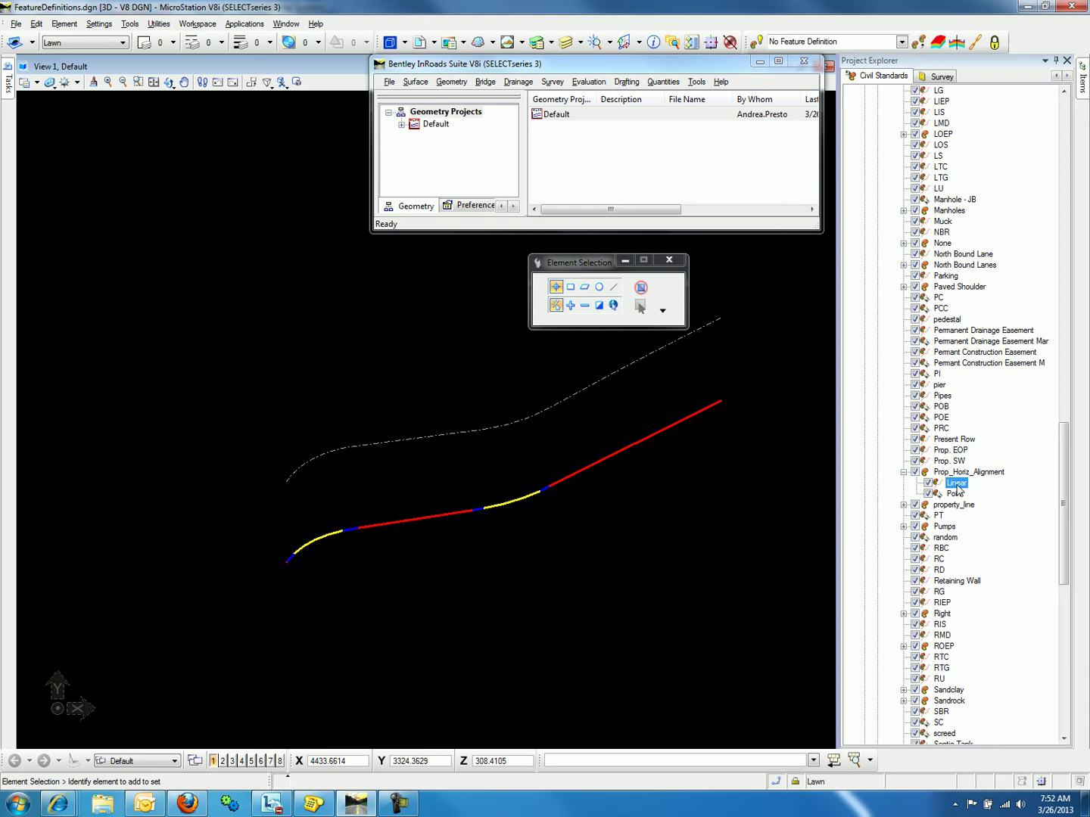
pyautogui.rightClick(957, 483)
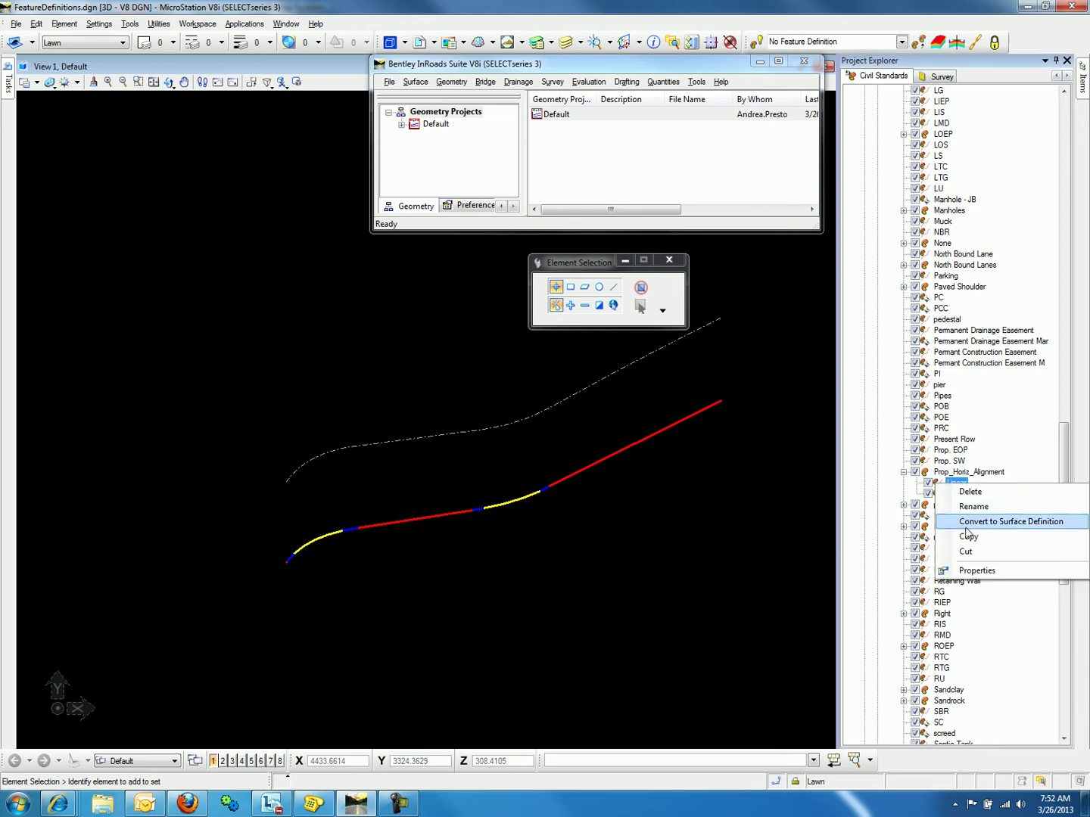
pyautogui.click(969, 572)
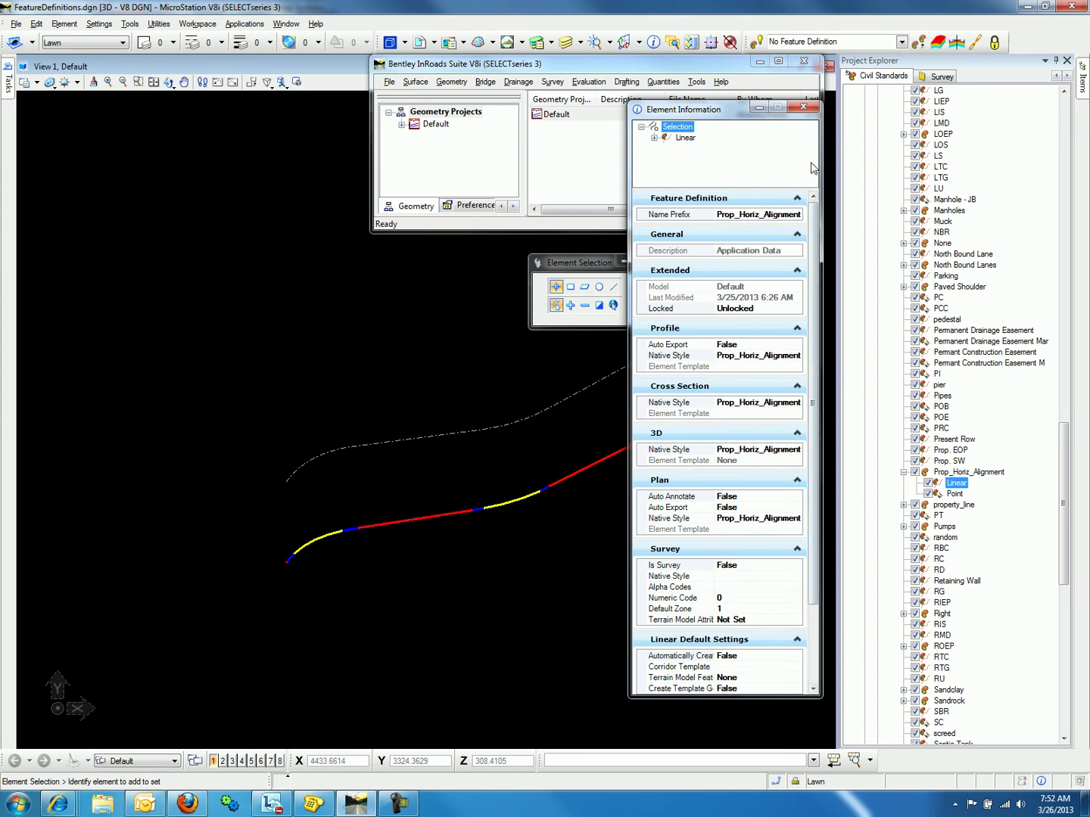
pyautogui.click(803, 107)
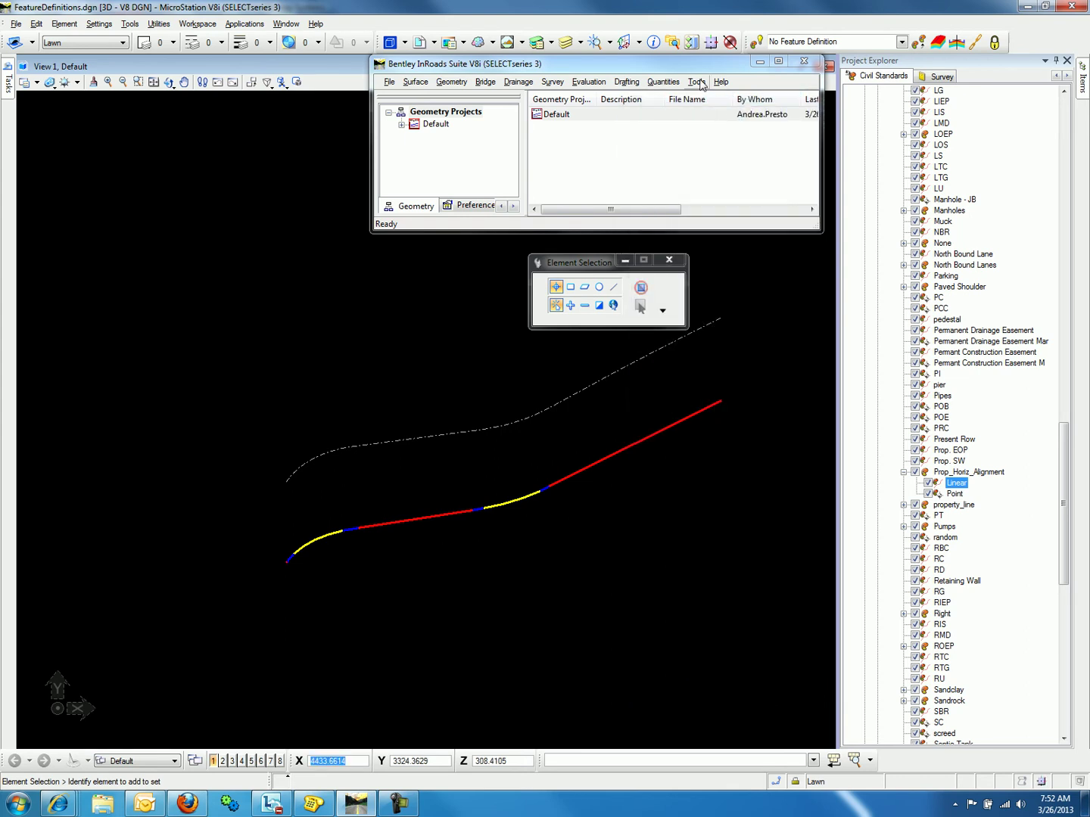
# Open the Prop_Horiz_Alignment style from Style Manager and display its Centerline surface feature symbology
pyautogui.click(698, 82)
pyautogui.click(728, 166)
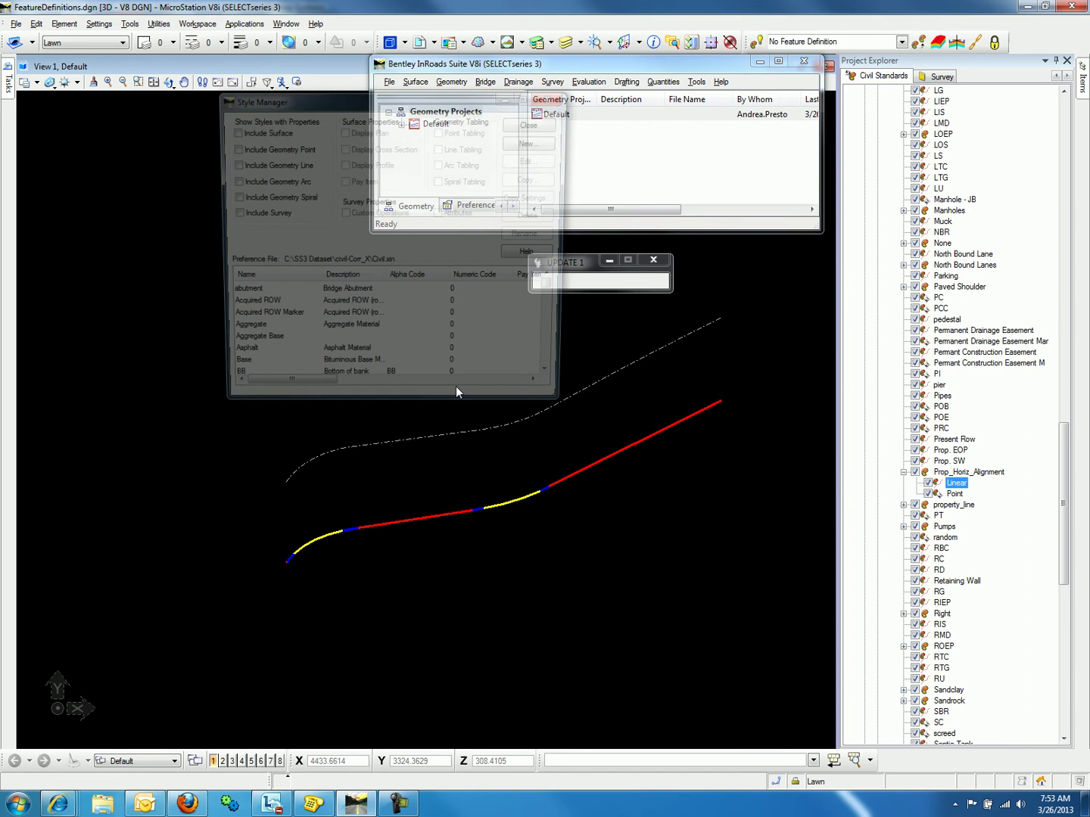
pyautogui.click(338, 353)
pyautogui.write('pro')
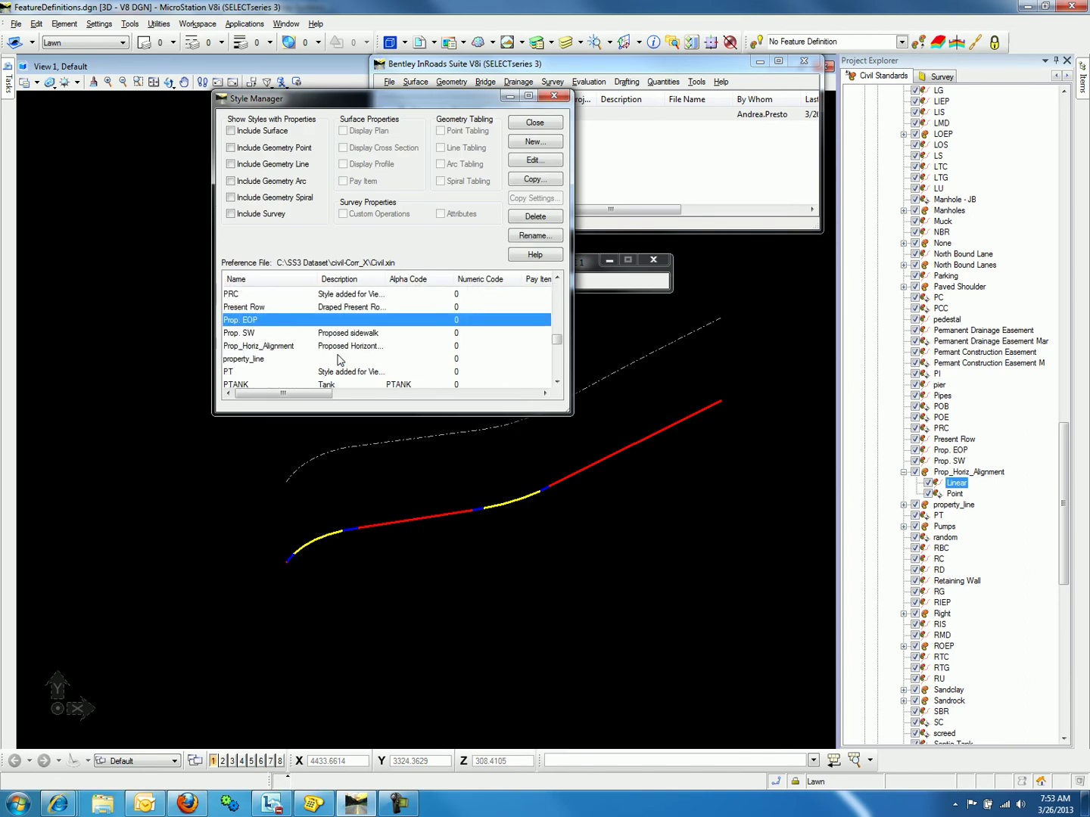
pyautogui.click(281, 350)
pyautogui.doubleClick(281, 351)
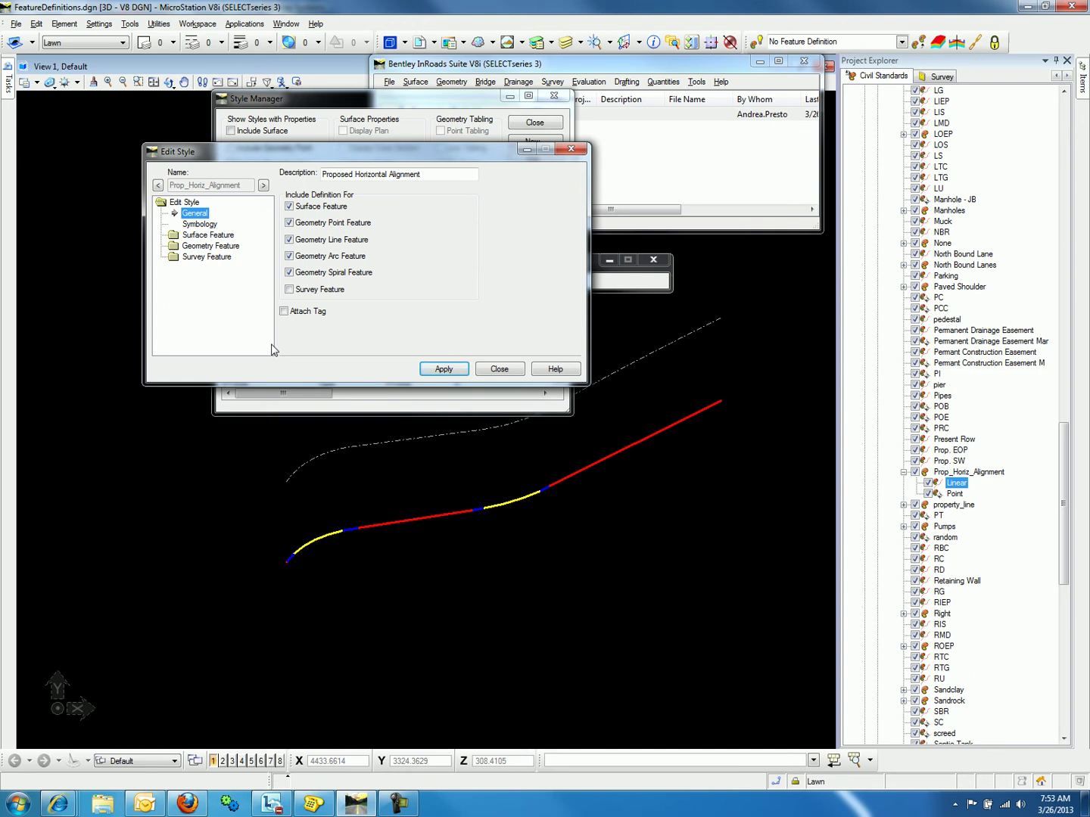
pyautogui.click(201, 237)
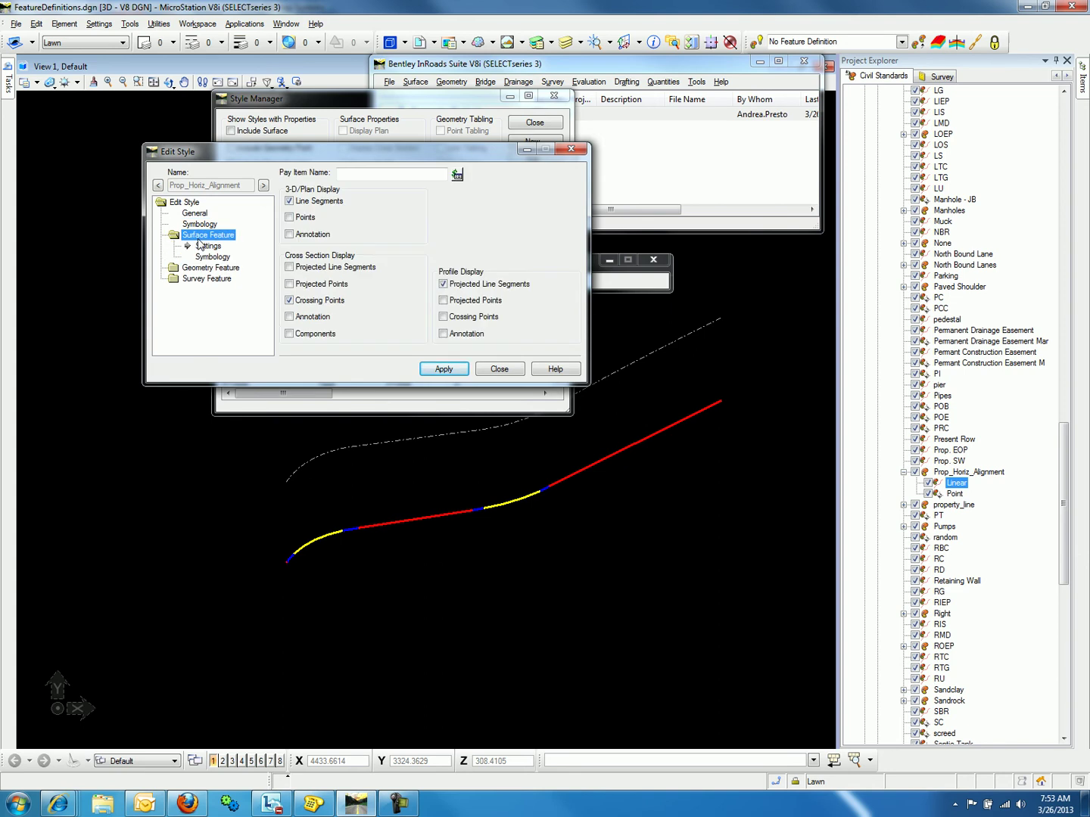
pyautogui.click(209, 258)
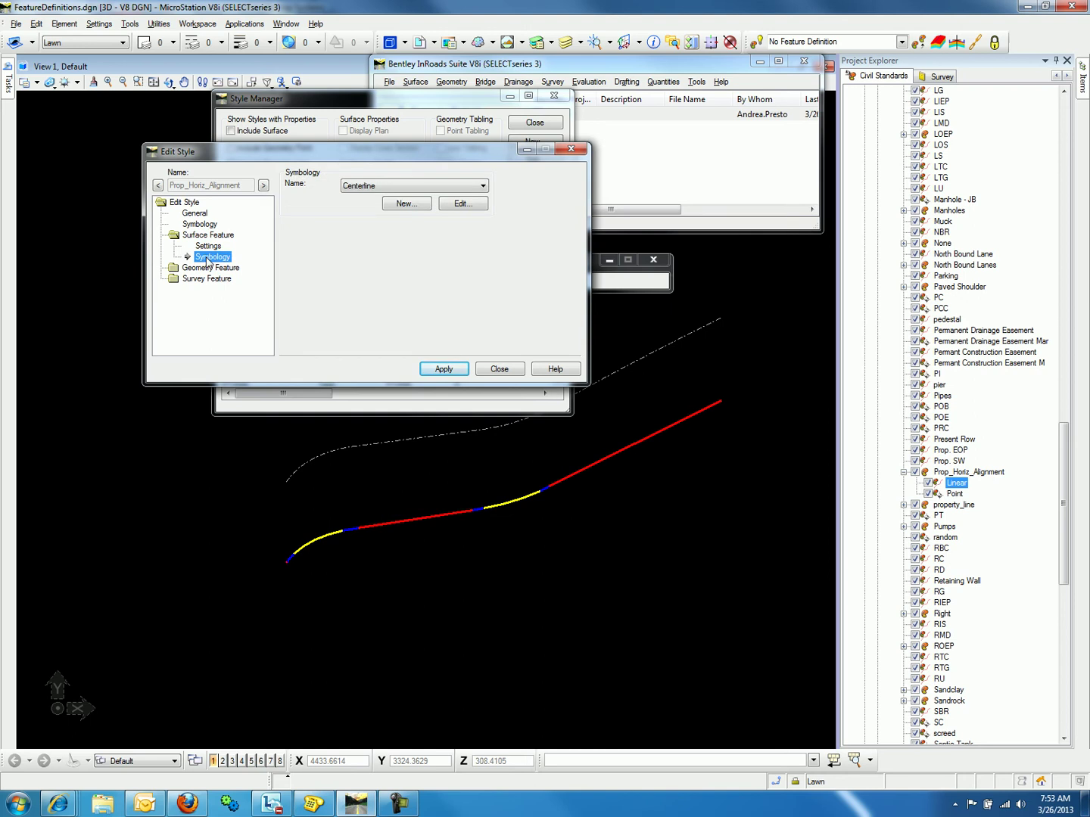
# Give the Centerline plan line colour 4 and line style 0
pyautogui.click(455, 203)
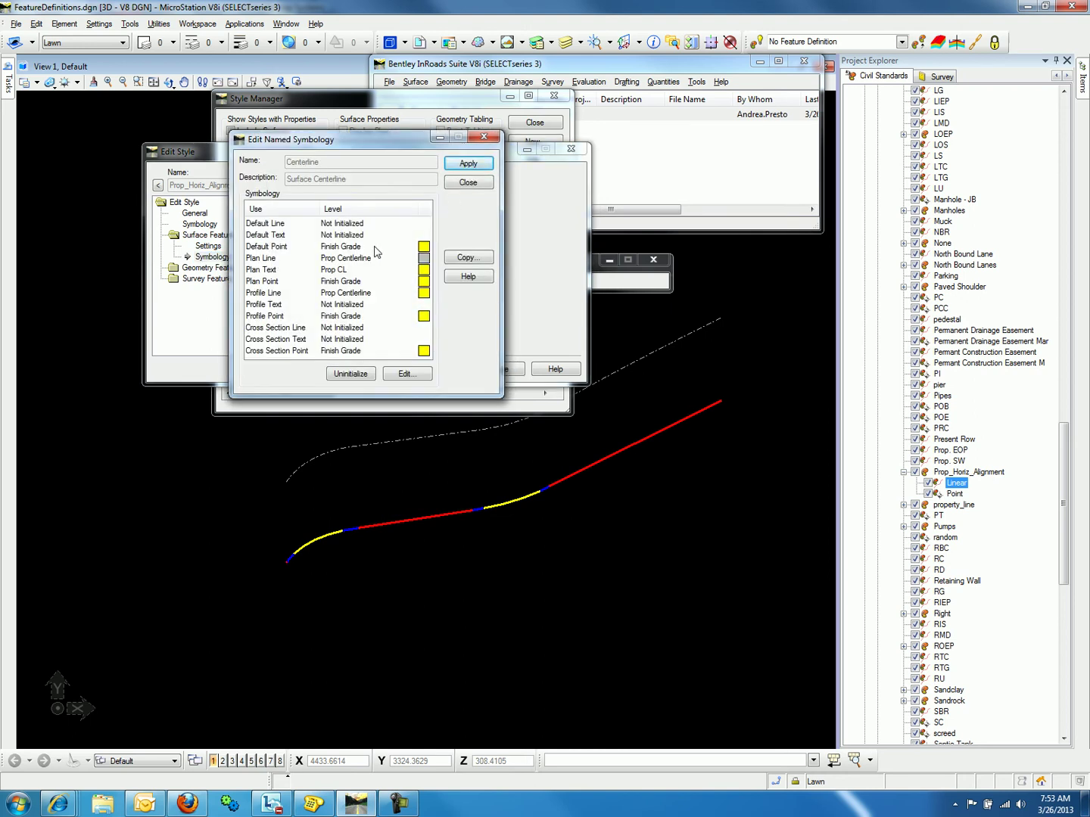
pyautogui.doubleClick(338, 258)
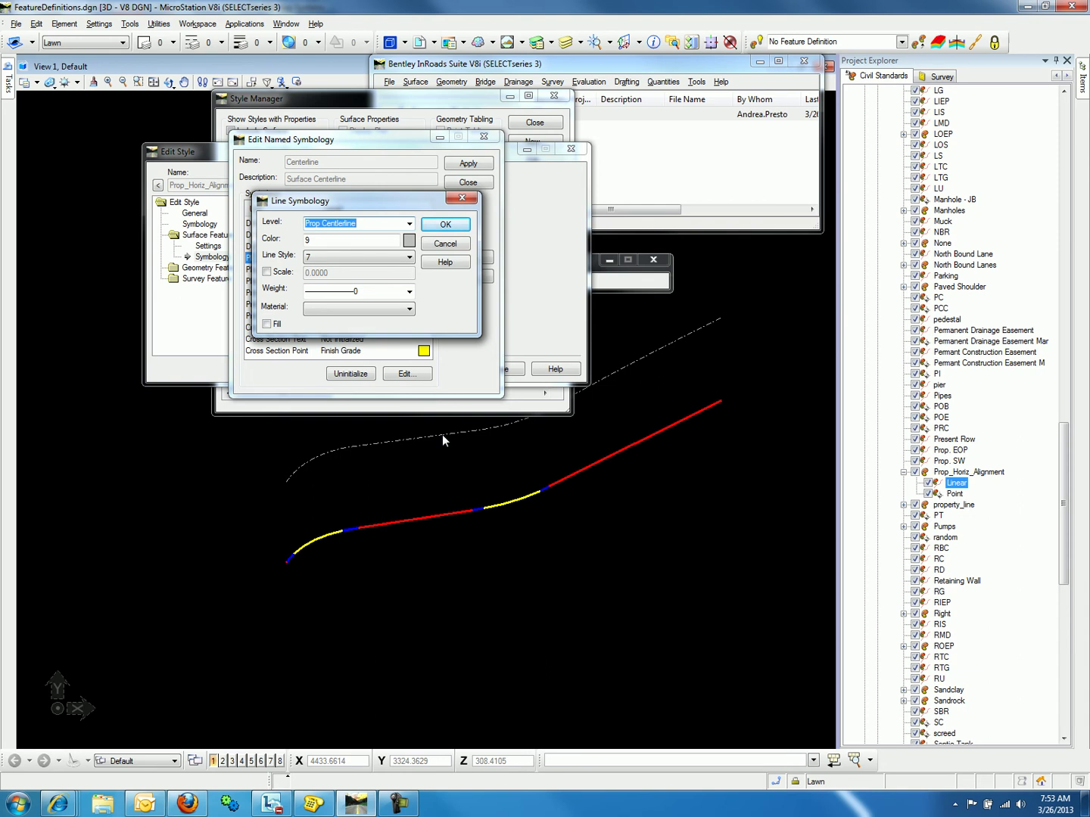
pyautogui.click(409, 241)
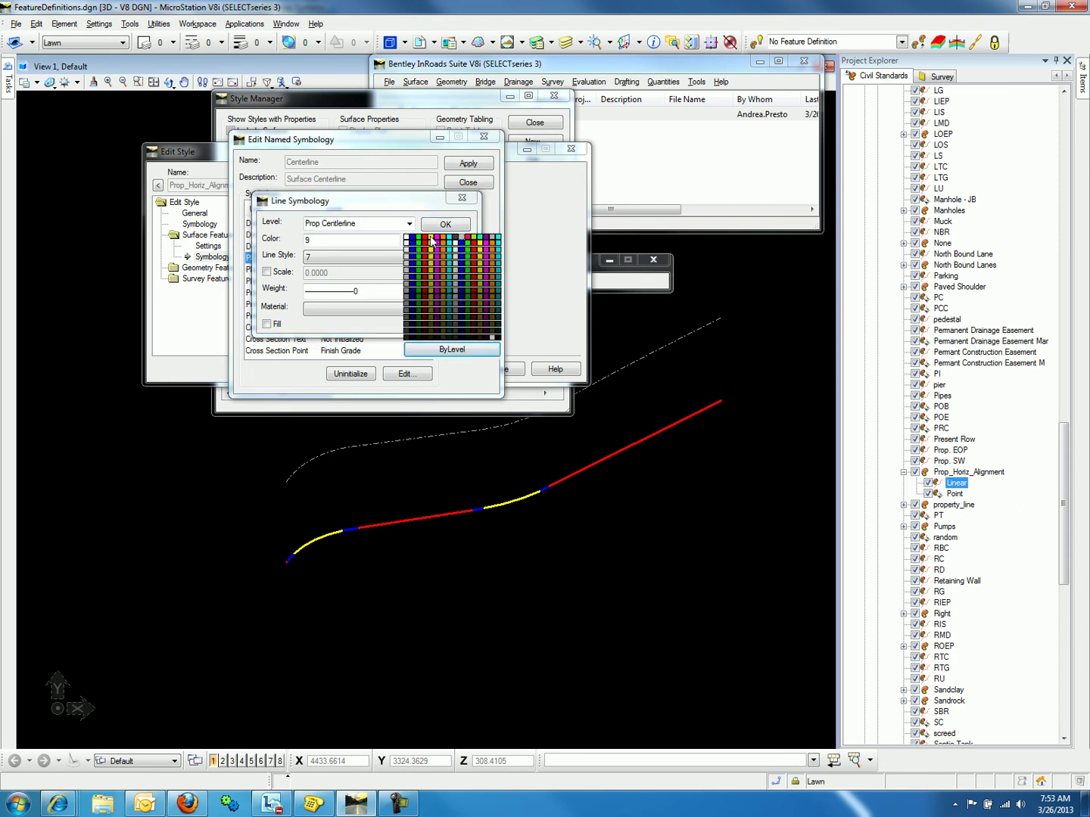
pyautogui.click(432, 238)
pyautogui.click(401, 257)
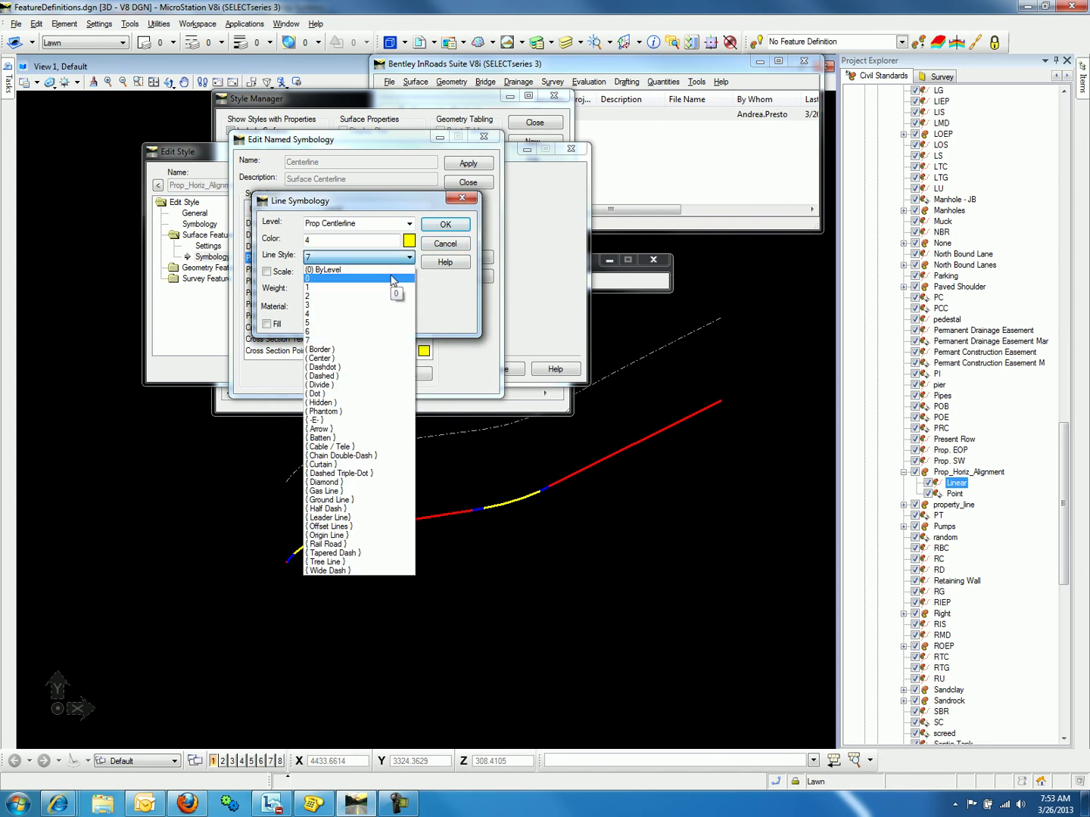
pyautogui.click(392, 271)
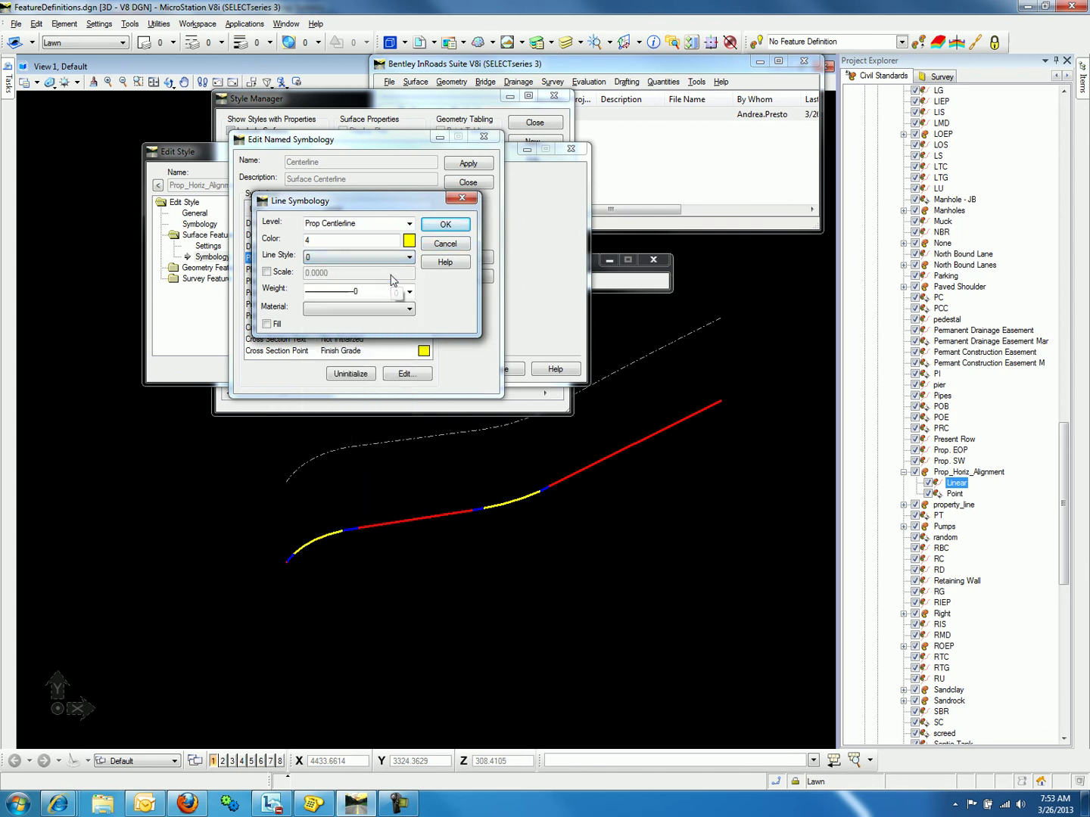
pyautogui.click(447, 227)
# Apply the symbology changes and save them to the Prop_Horiz_Alignment style
pyautogui.click(460, 164)
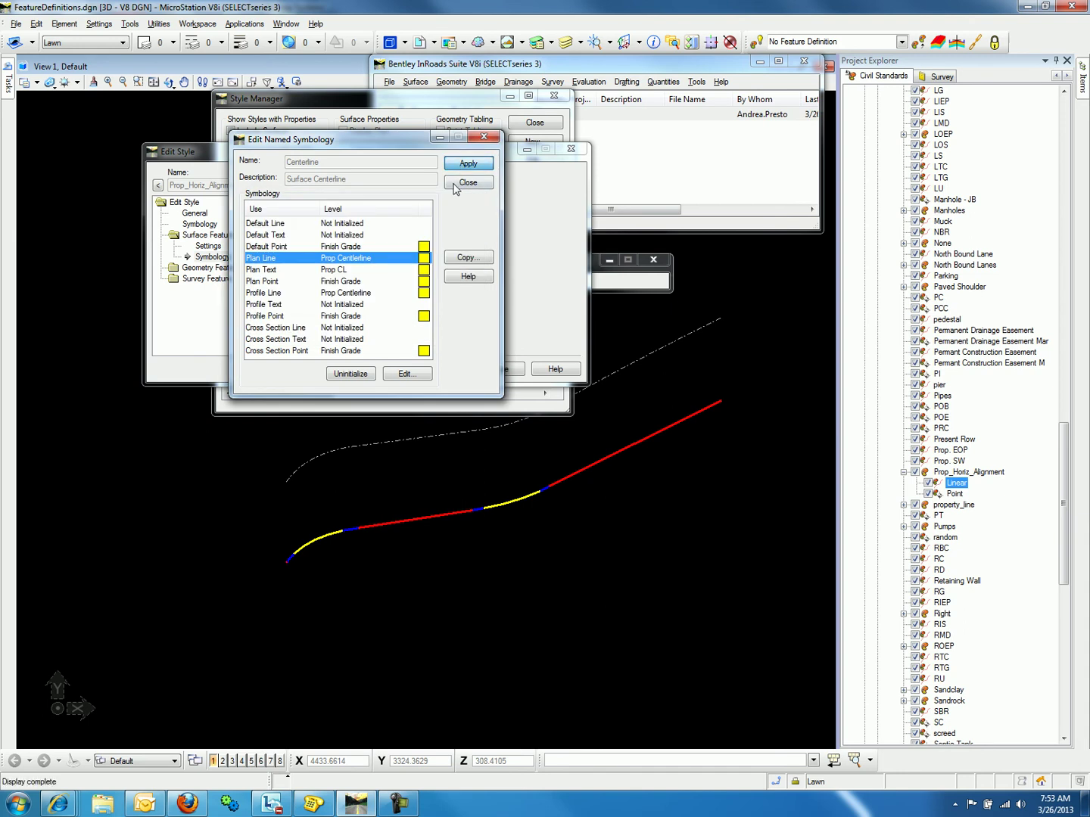
pyautogui.click(457, 184)
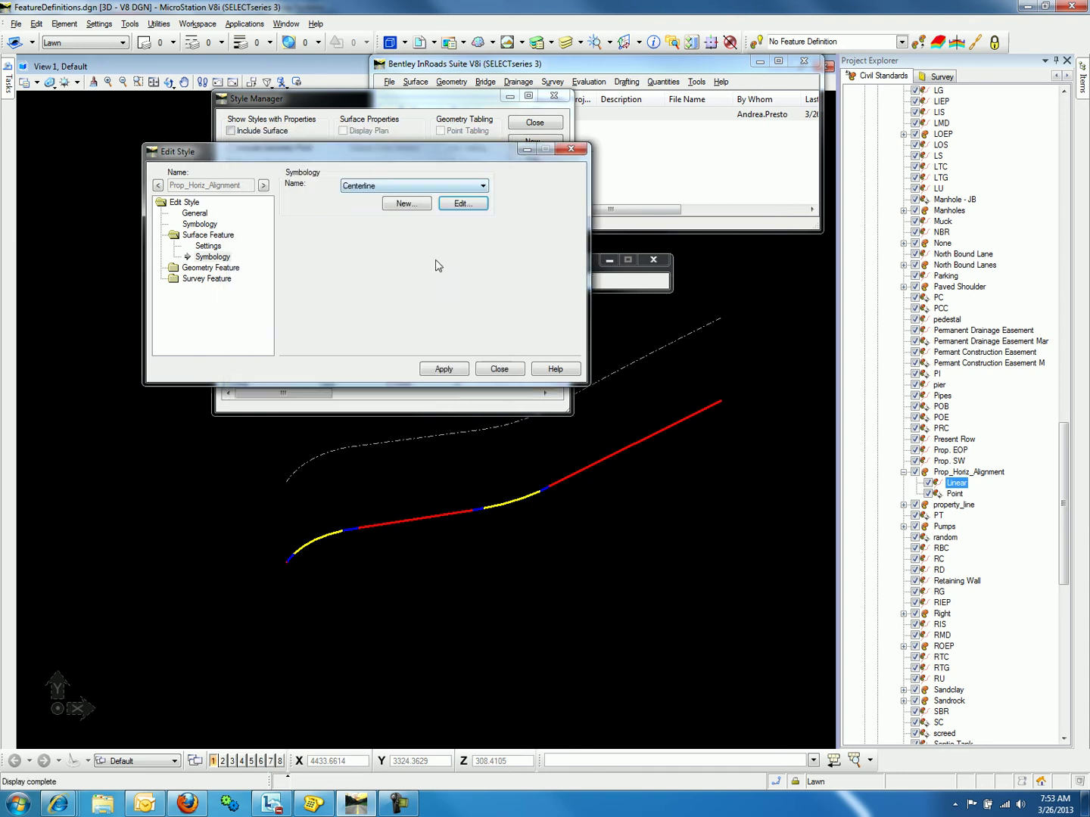
pyautogui.click(441, 371)
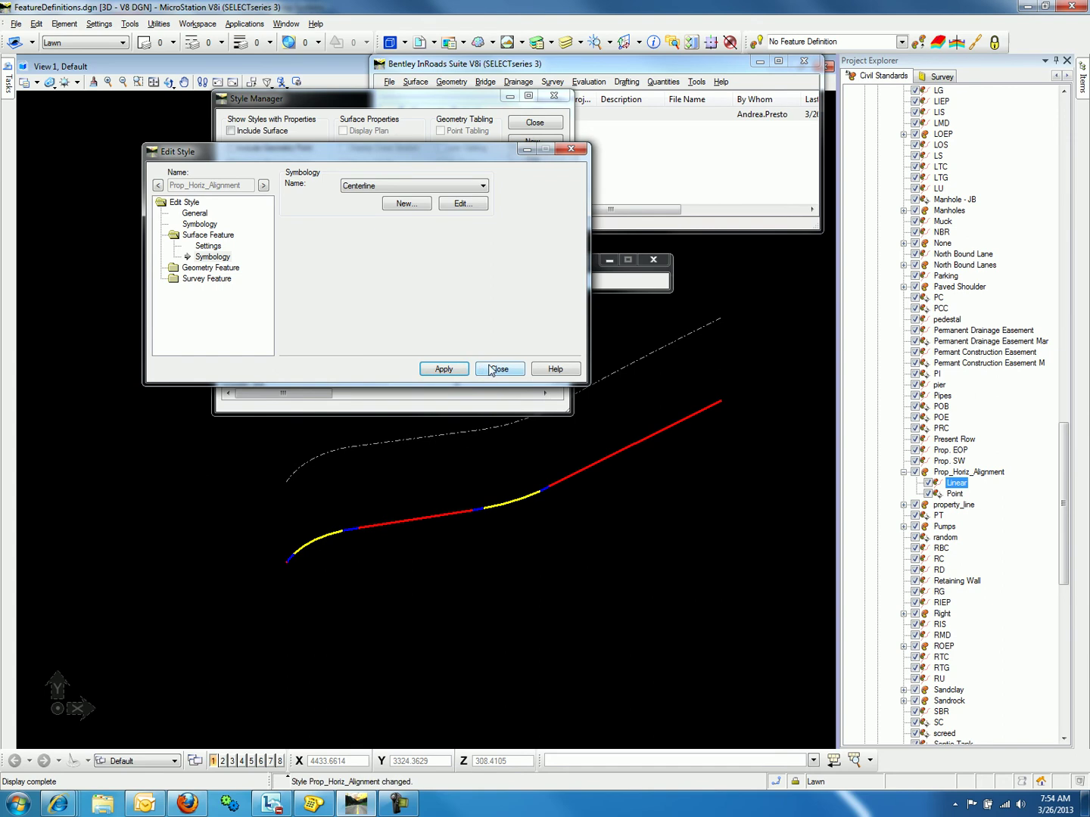
pyautogui.click(490, 370)
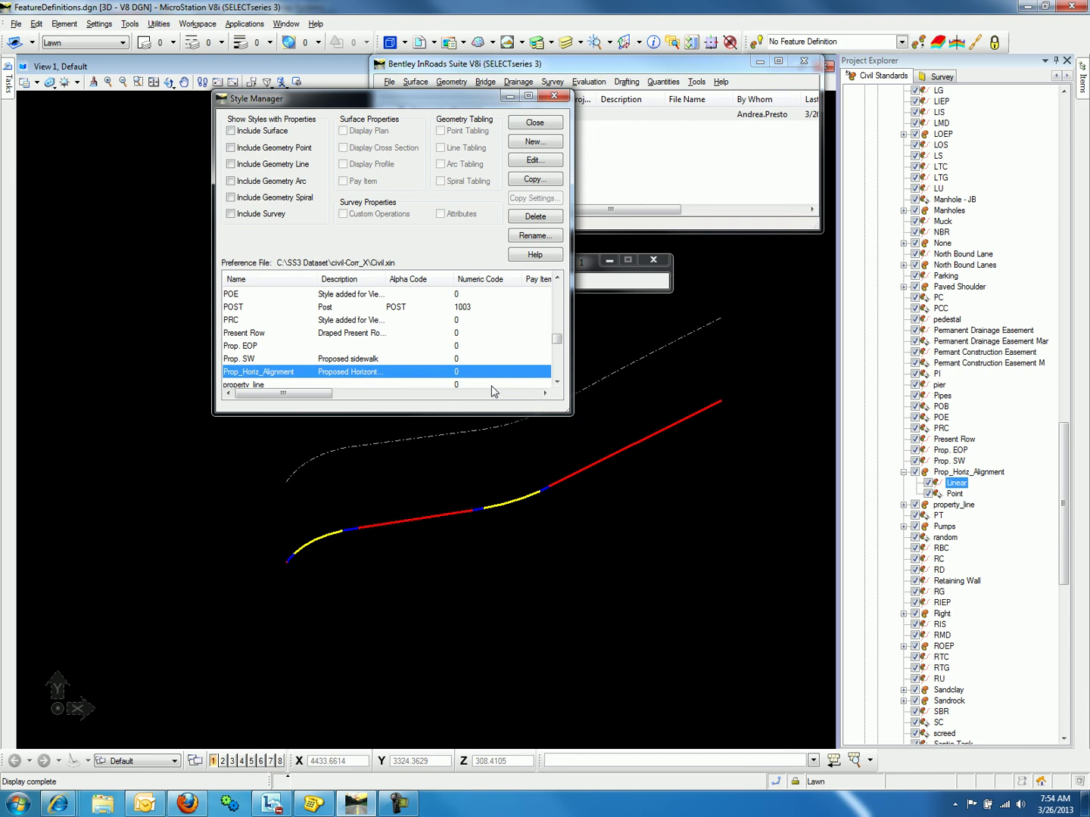
# Dismiss Style Manager and select the dashed 3D baseline in the drawing
pyautogui.press('Escape')
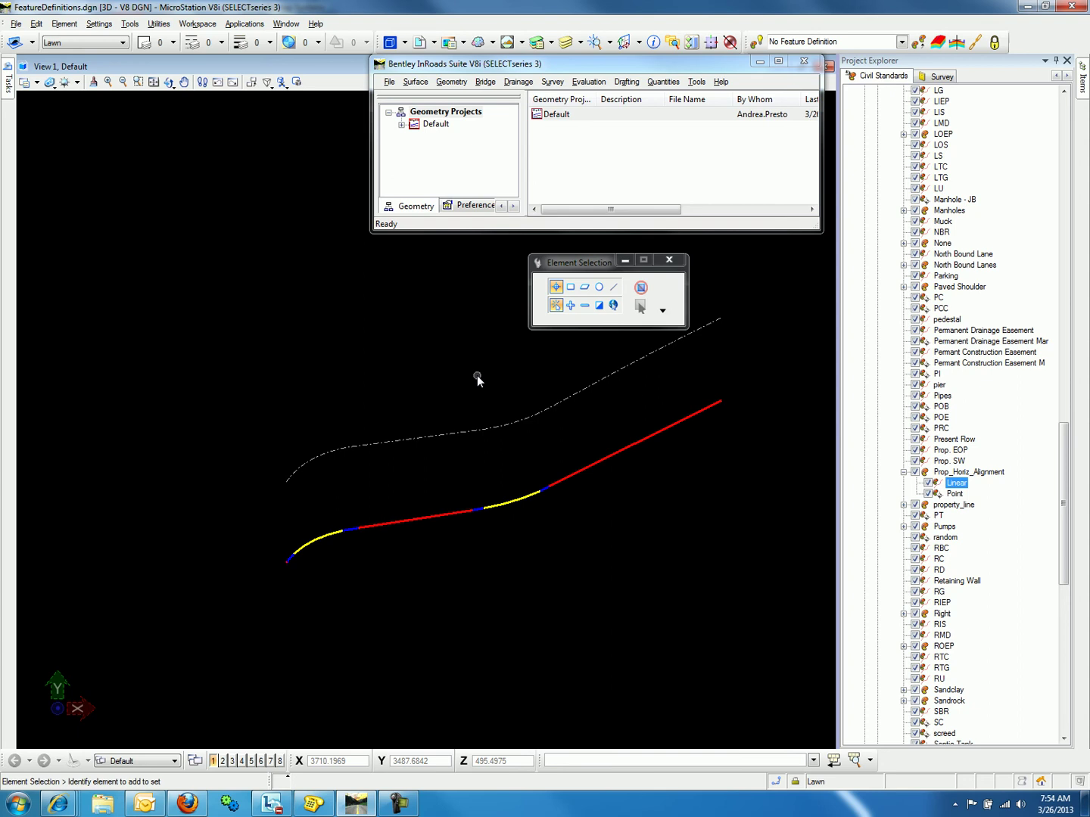
pyautogui.click(464, 430)
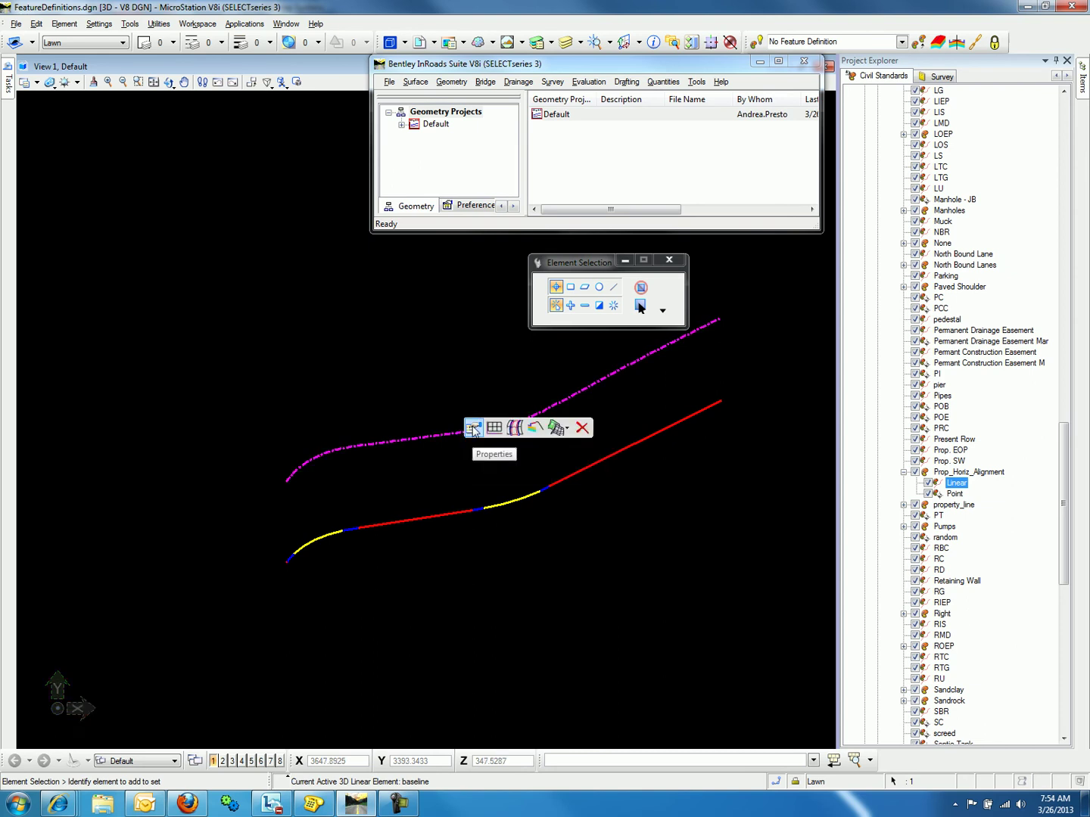
# Change the 3D baseline's Feature Definition to Prop. SW in its properties, then clear the selection
pyautogui.click(473, 430)
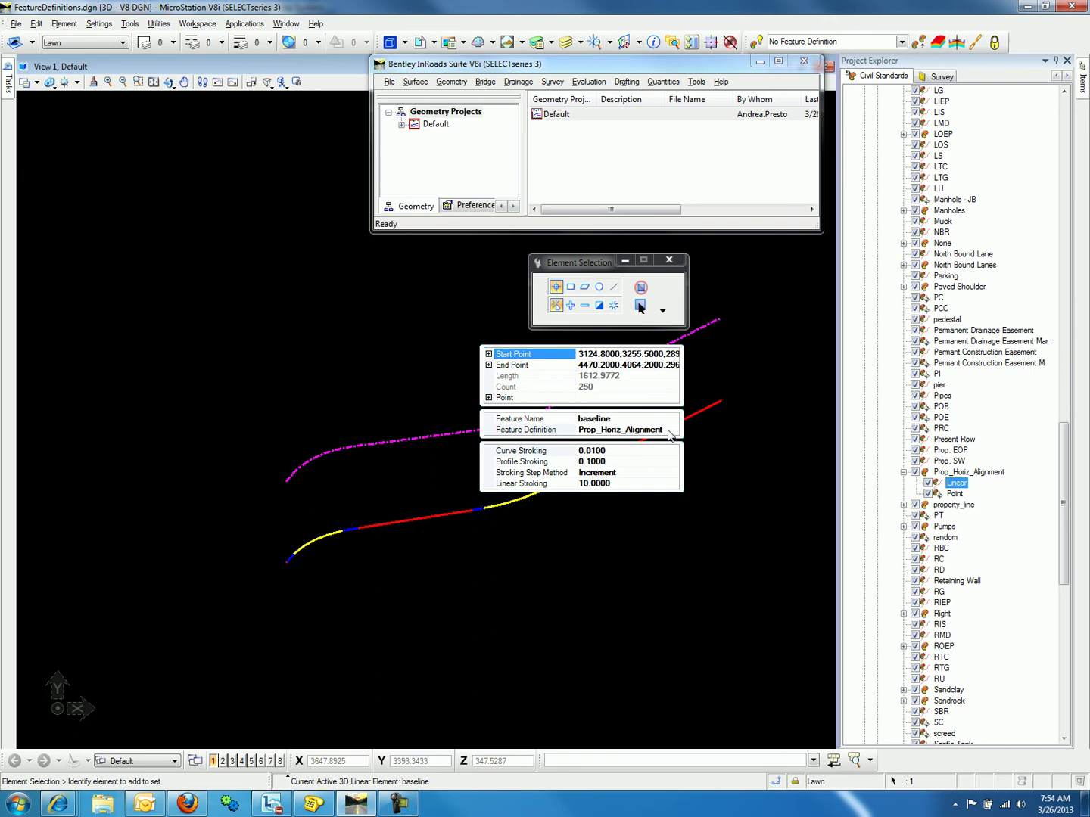
pyautogui.click(669, 432)
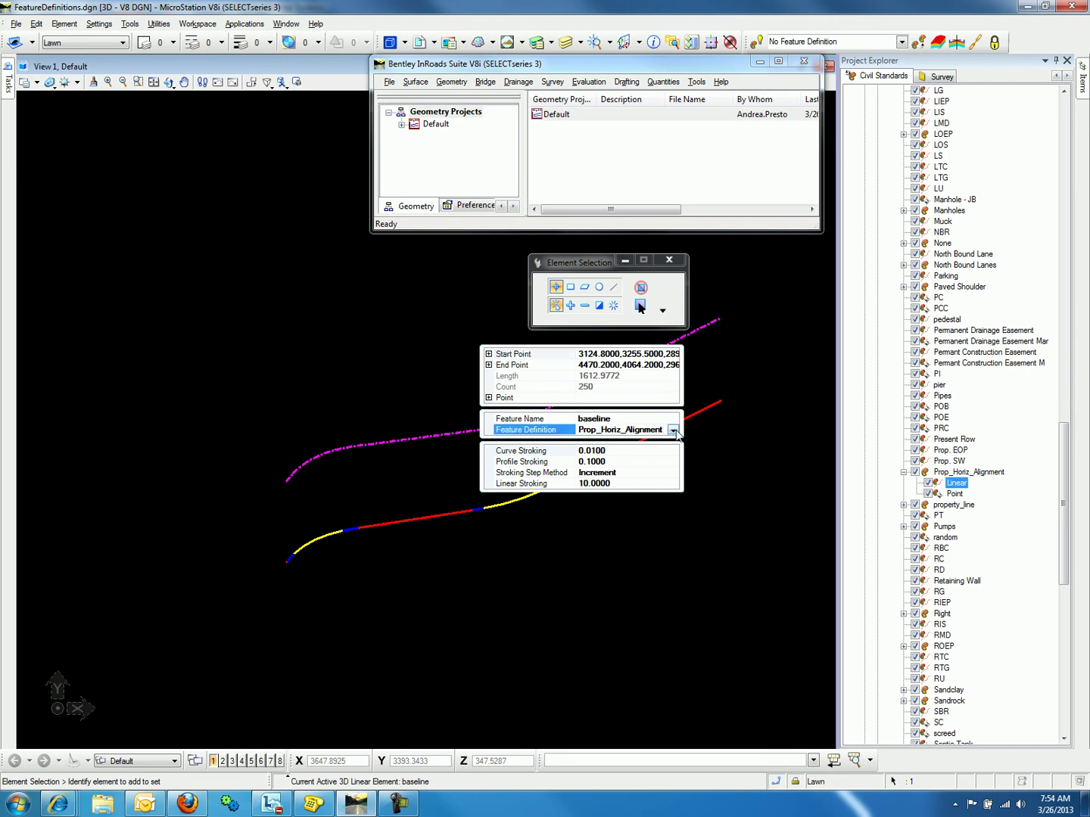
pyautogui.click(673, 431)
pyautogui.click(640, 545)
pyautogui.click(667, 433)
pyautogui.click(673, 430)
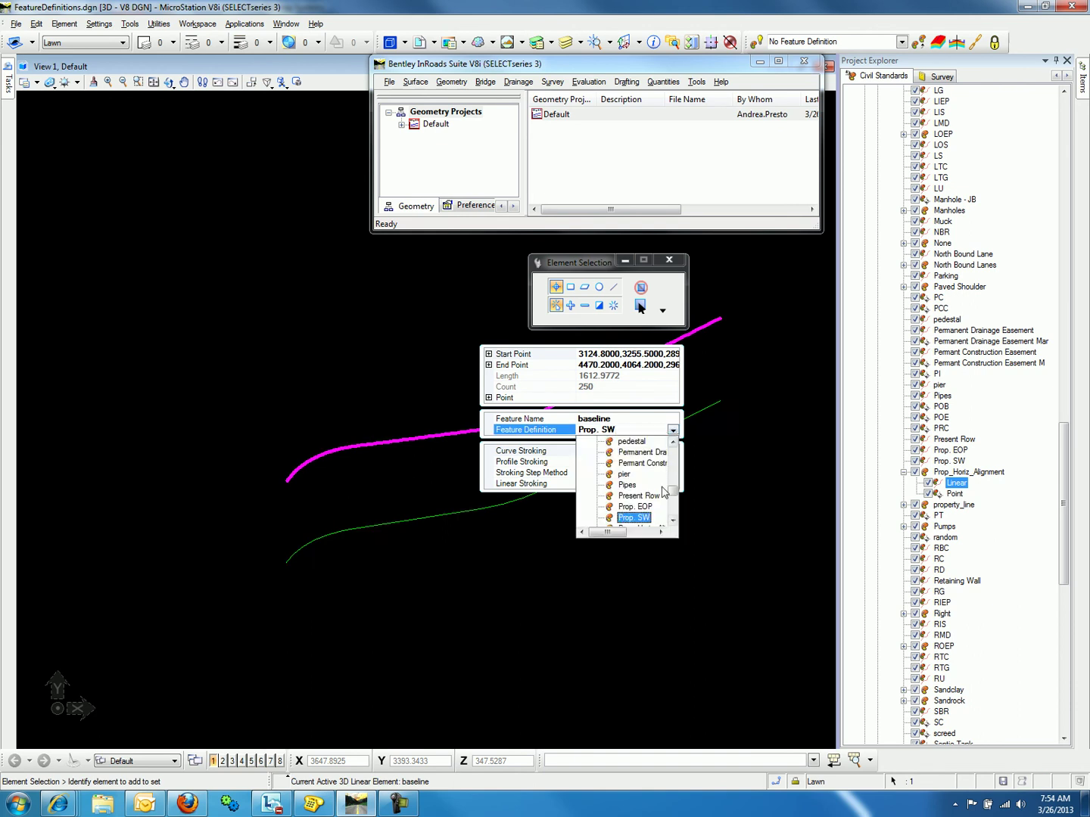
pyautogui.click(696, 542)
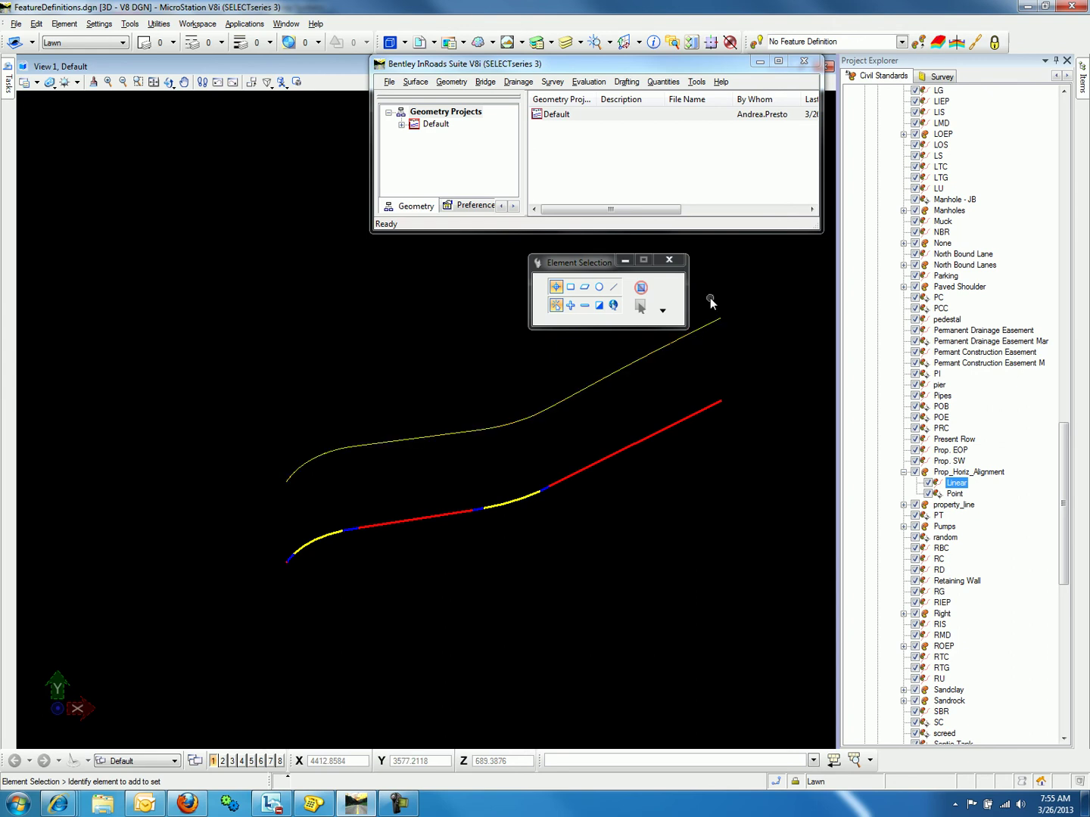
pyautogui.click(565, 46)
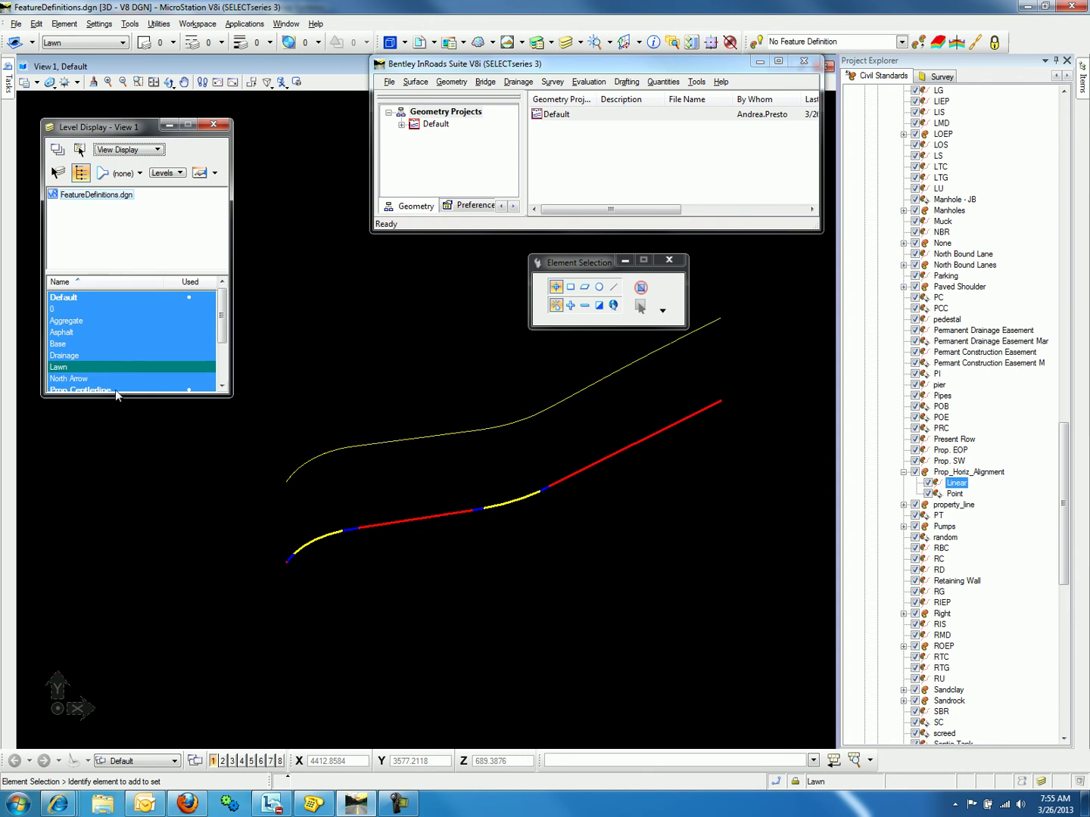
pyautogui.click(117, 390)
pyautogui.click(117, 379)
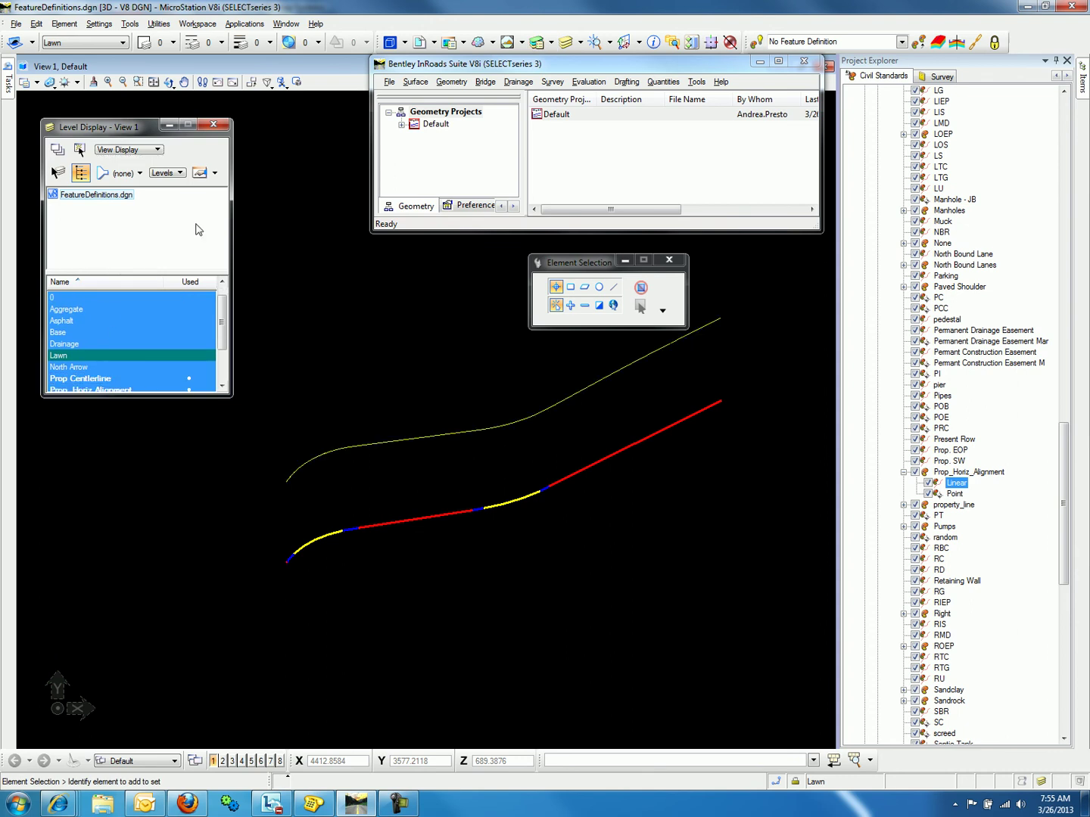
pyautogui.click(214, 125)
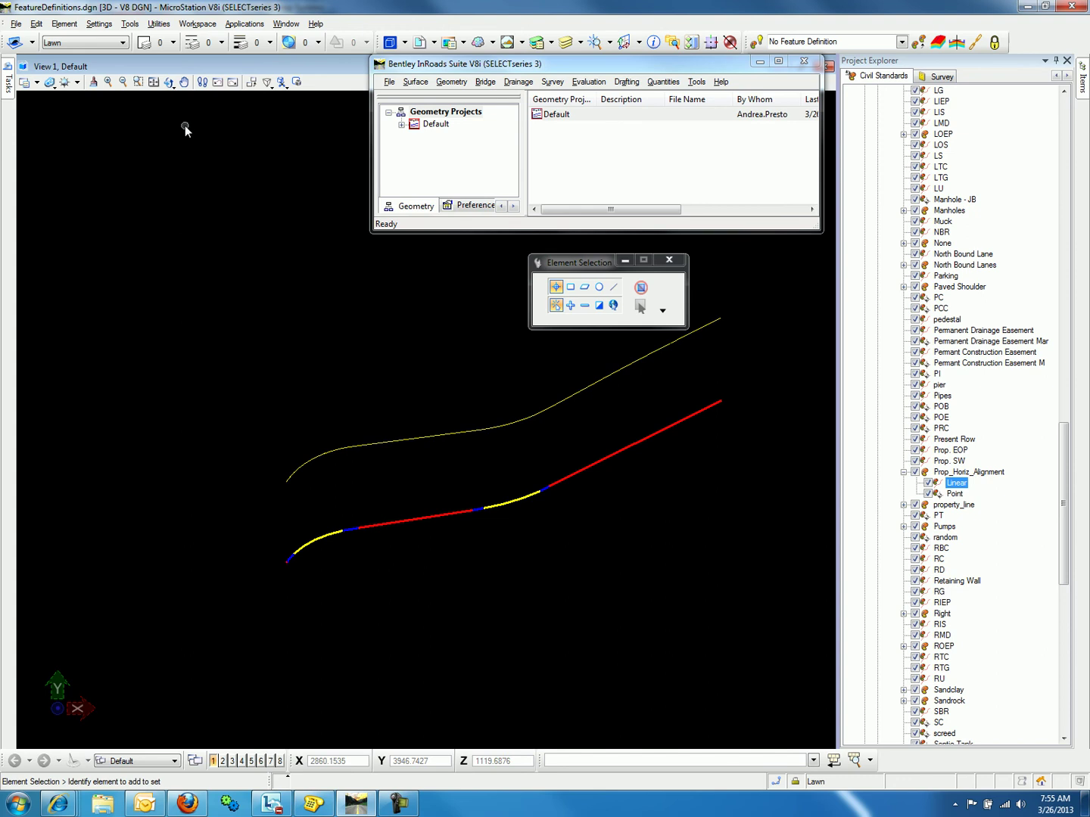
# Open Element Templates from the Element menu and expand FeatureDefinitions.dgn
pyautogui.click(65, 23)
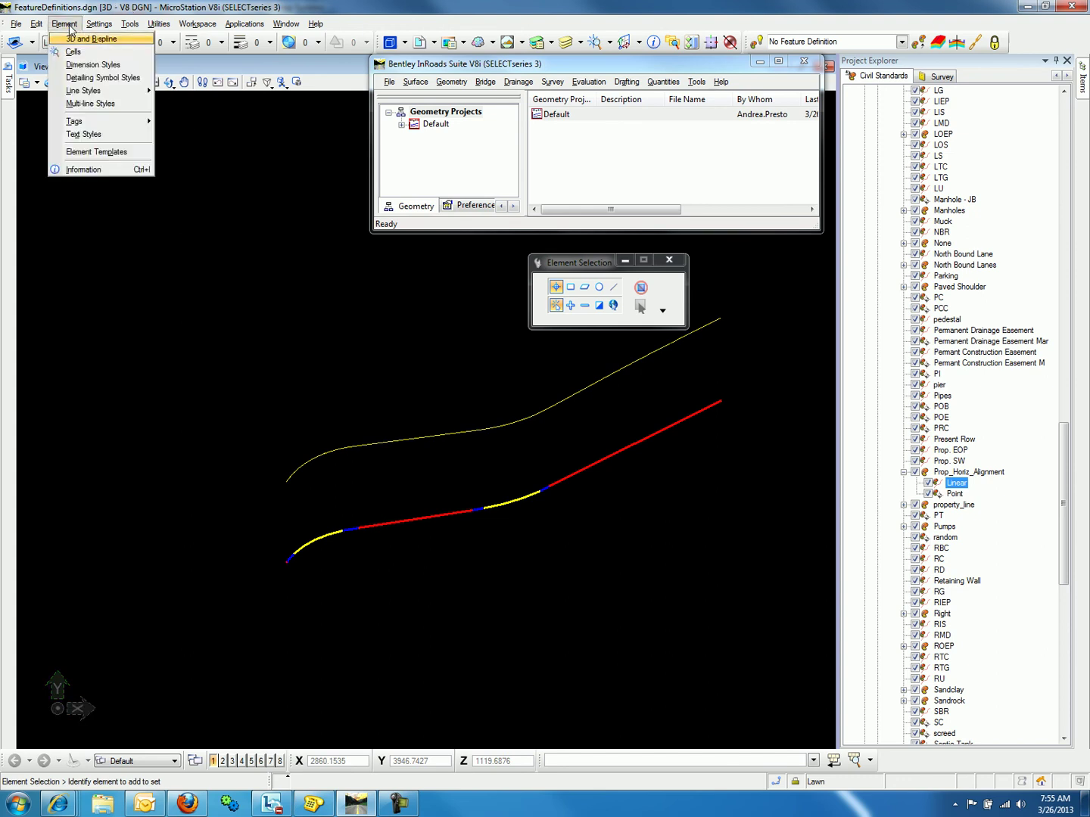
pyautogui.click(98, 152)
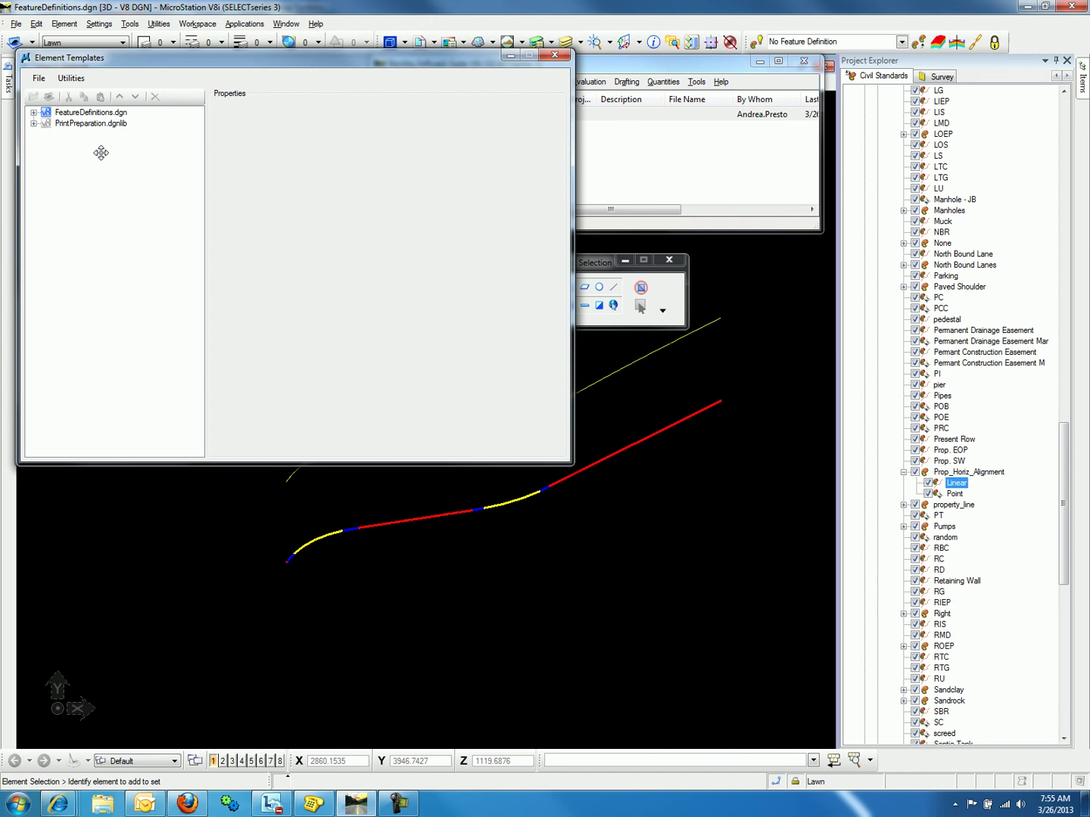
pyautogui.click(33, 112)
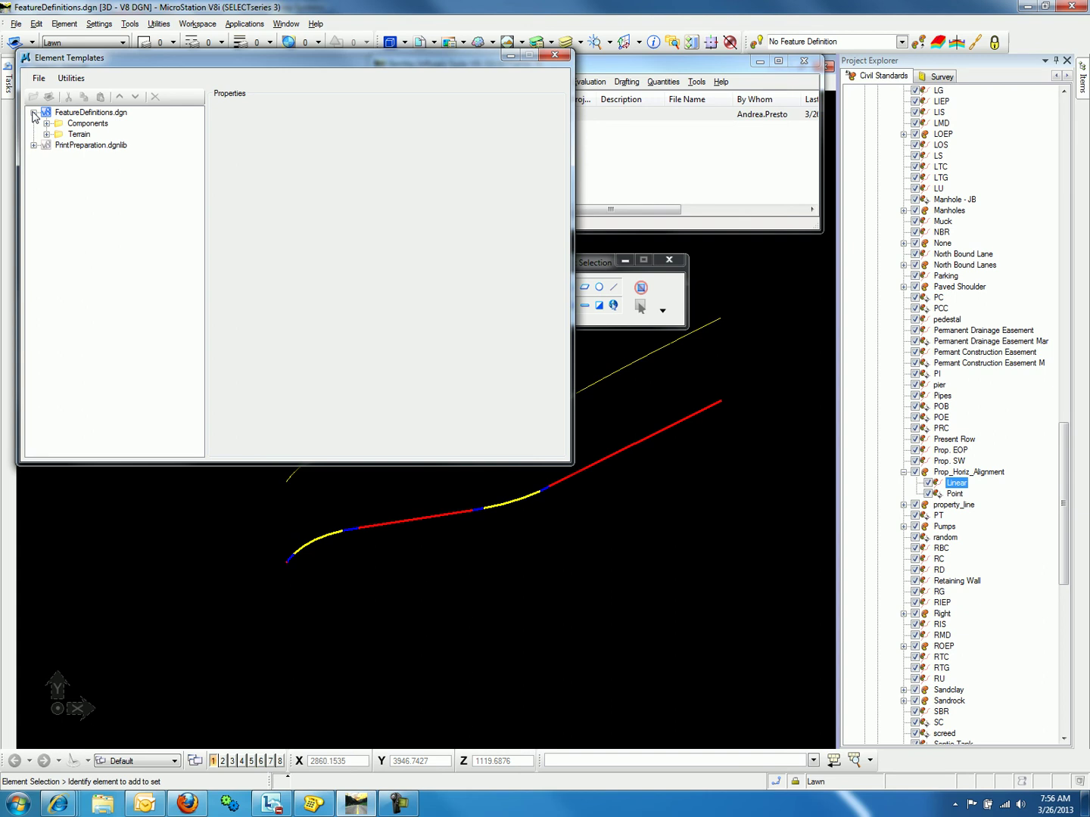
# Add a new template group named 'Geometry' to FeatureDefinitions.dgn
pyautogui.rightClick(69, 118)
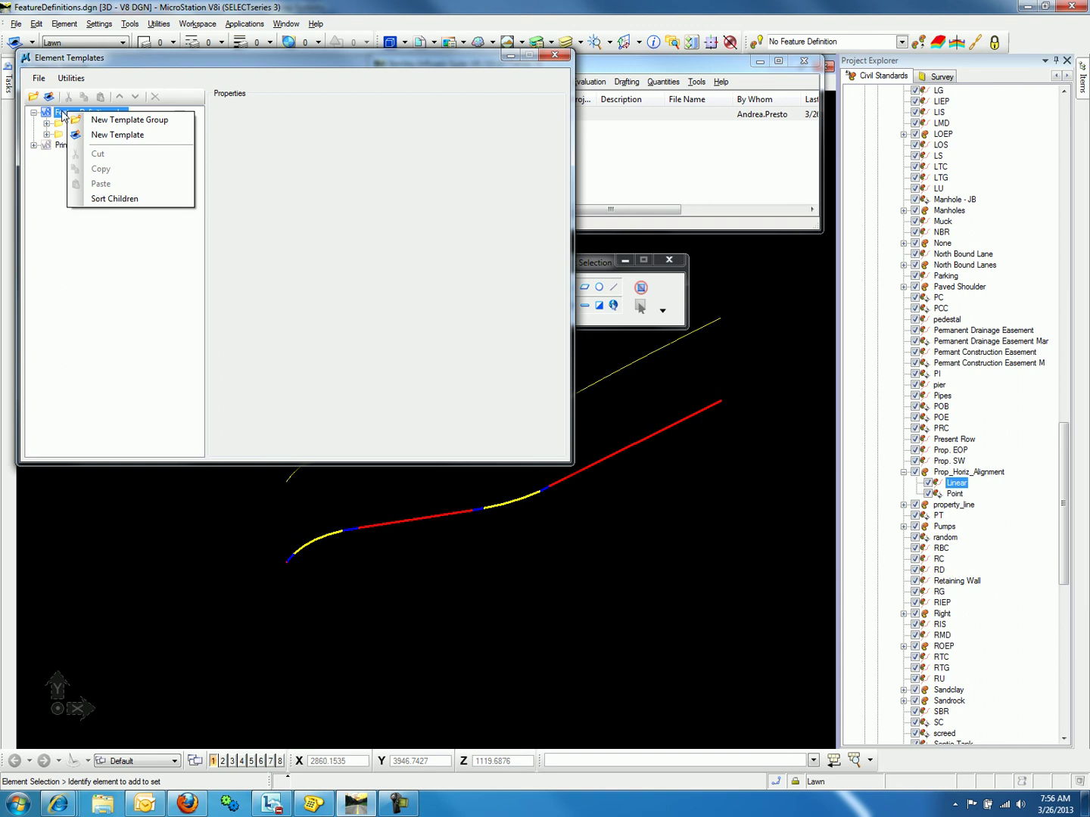
pyautogui.click(121, 120)
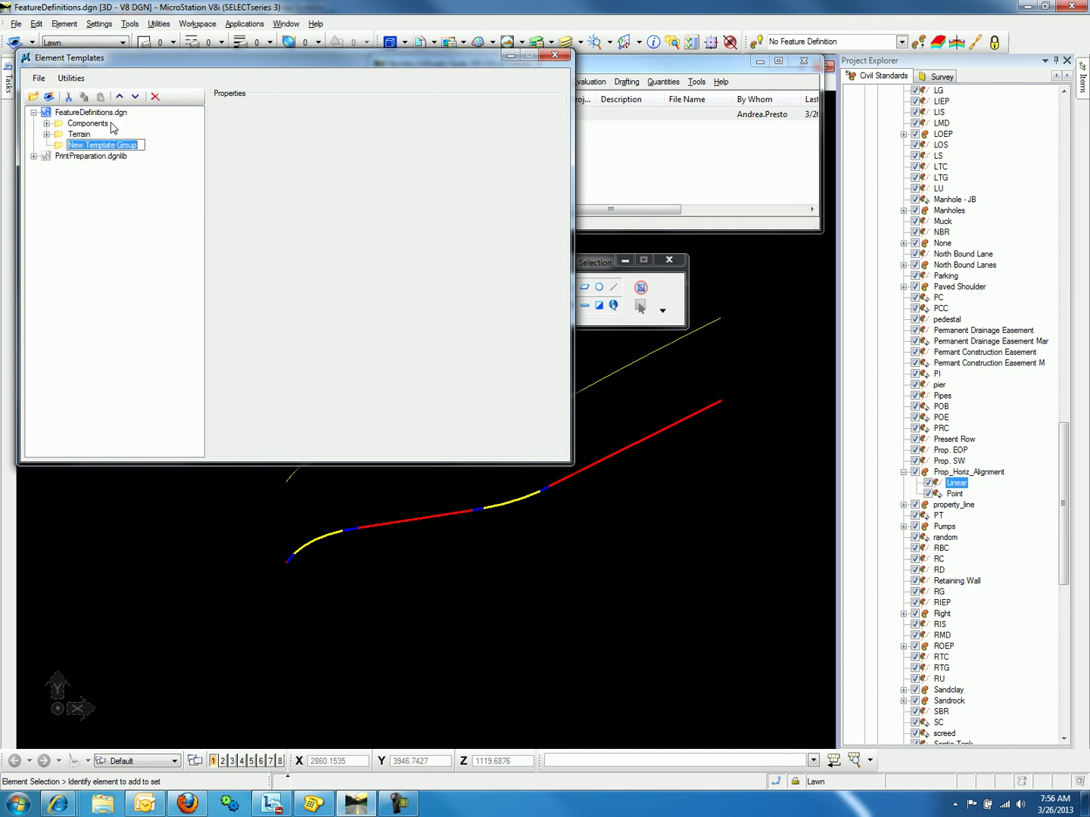
pyautogui.write('Geometry')
pyautogui.press('Return')
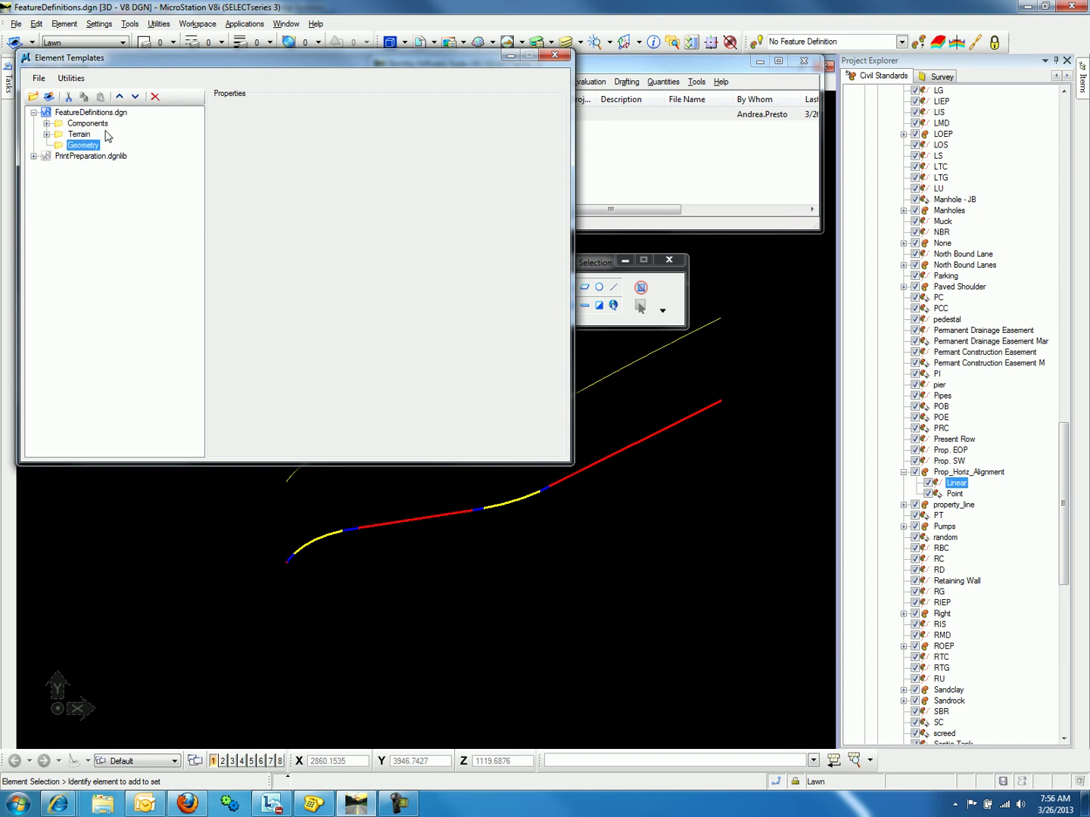
# Create a template named '3D Alignment' inside the Geometry group
pyautogui.rightClick(89, 150)
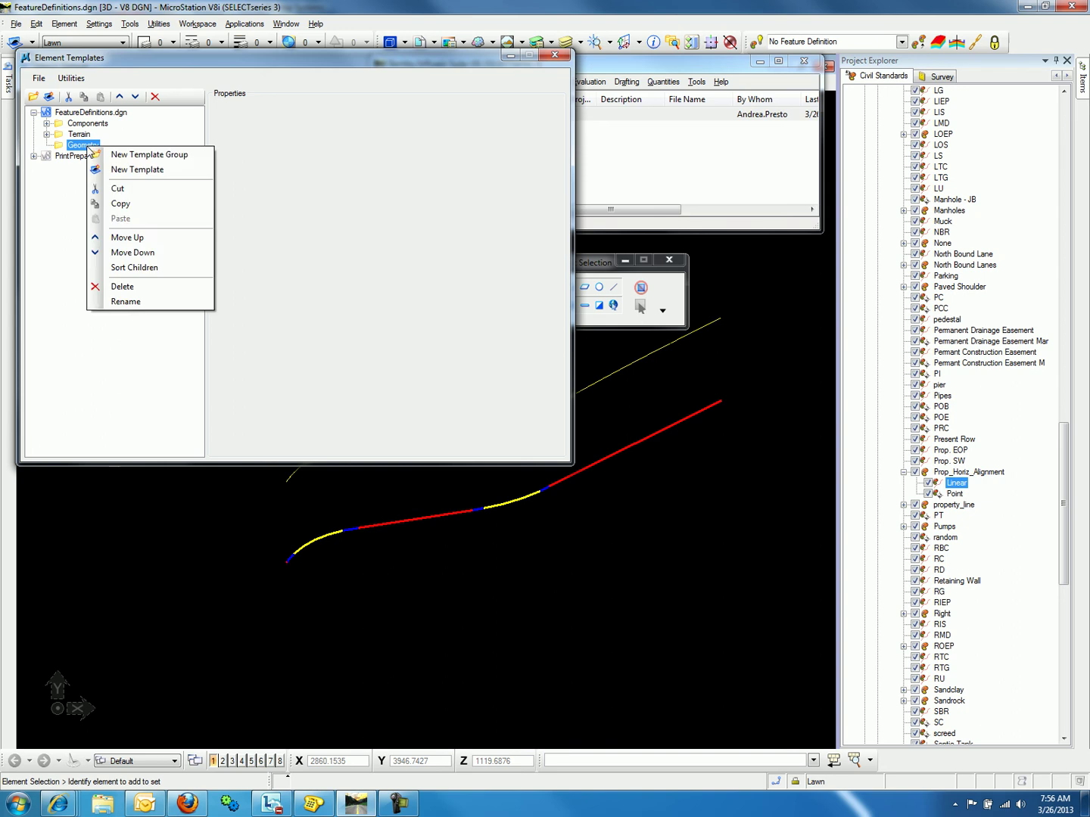
pyautogui.click(137, 171)
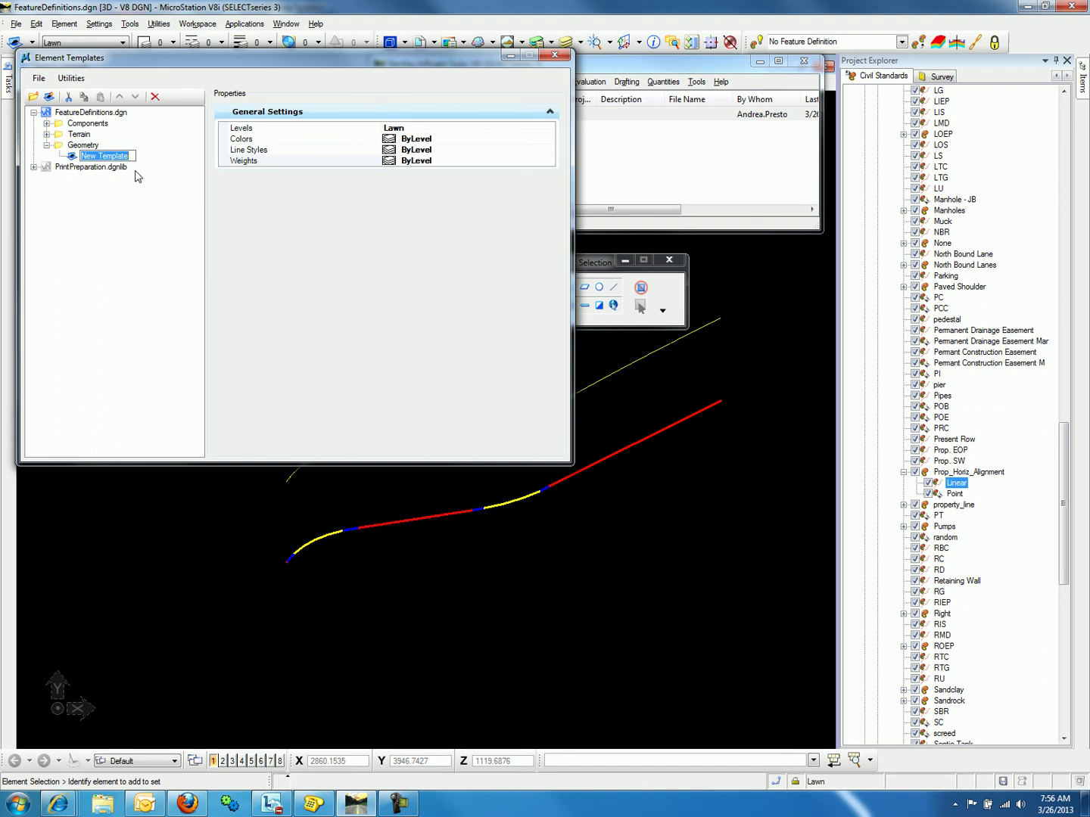
pyautogui.write('3D Alignment')
pyautogui.press('Return')
# In the Linear feature's properties, clear the 3D Native Style and set 3D Element Template to Geometry\3D Alignment
pyautogui.rightClick(953, 482)
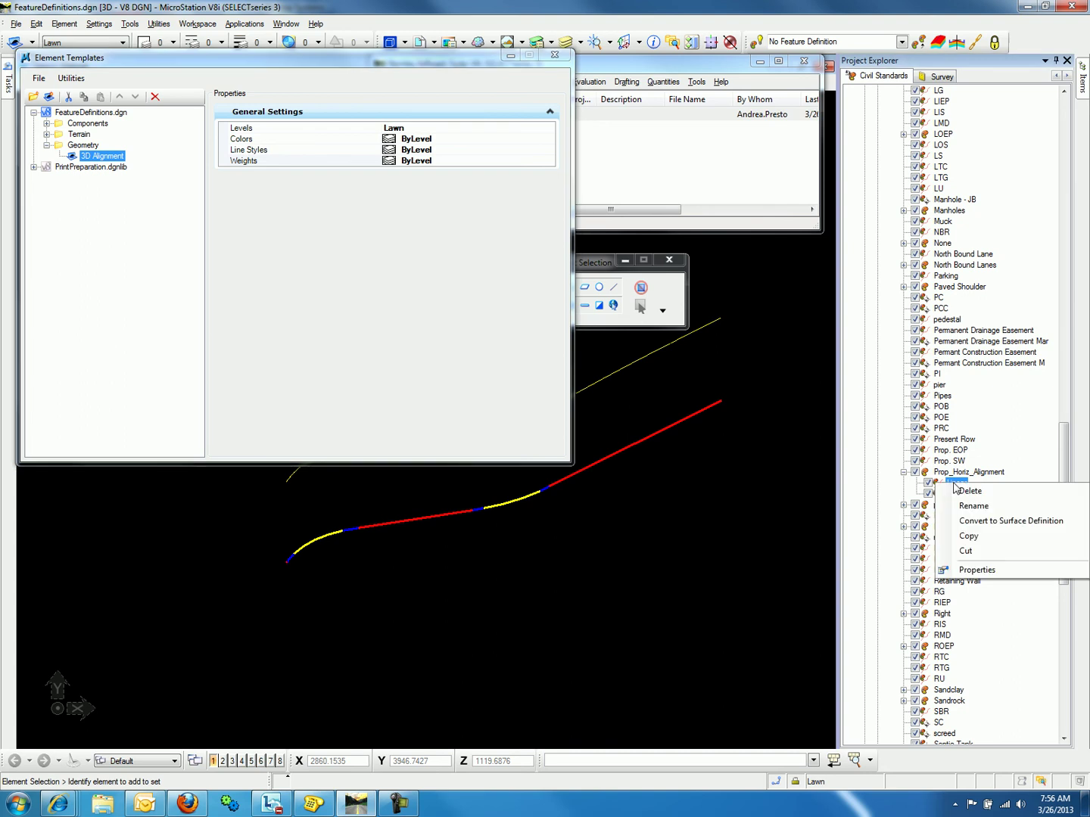
pyautogui.click(962, 573)
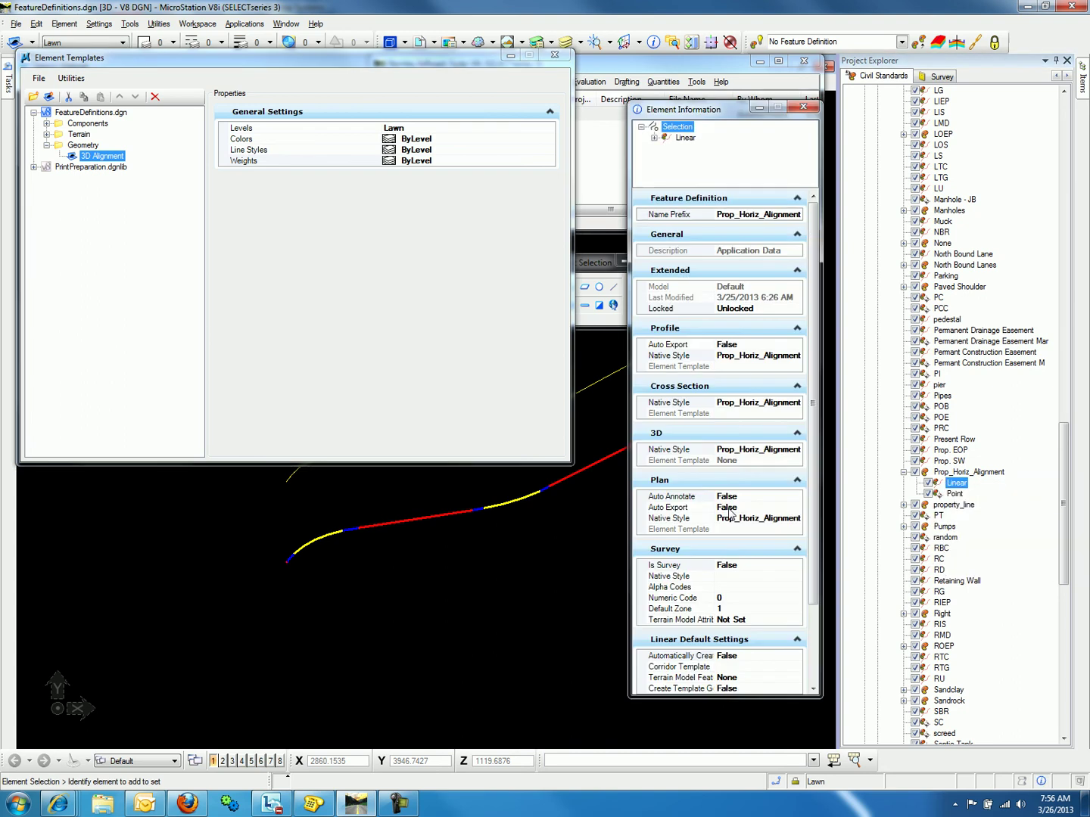
pyautogui.click(753, 452)
pyautogui.rightClick(754, 453)
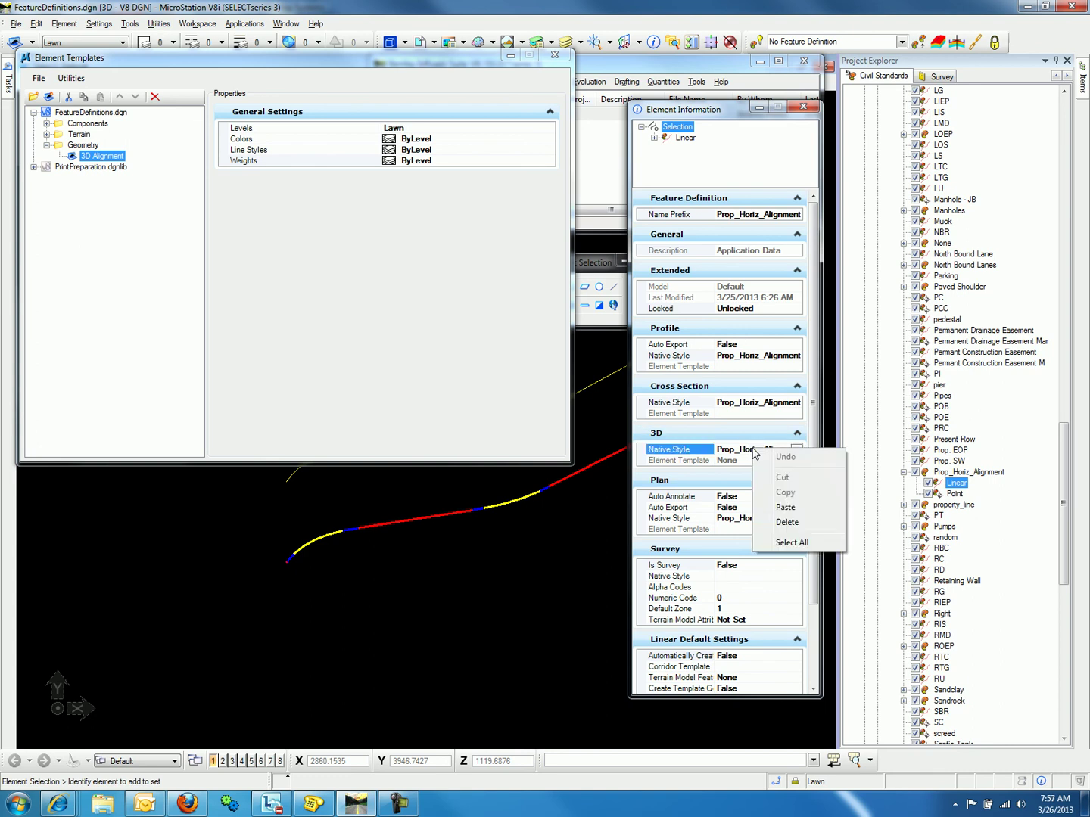
pyautogui.click(786, 523)
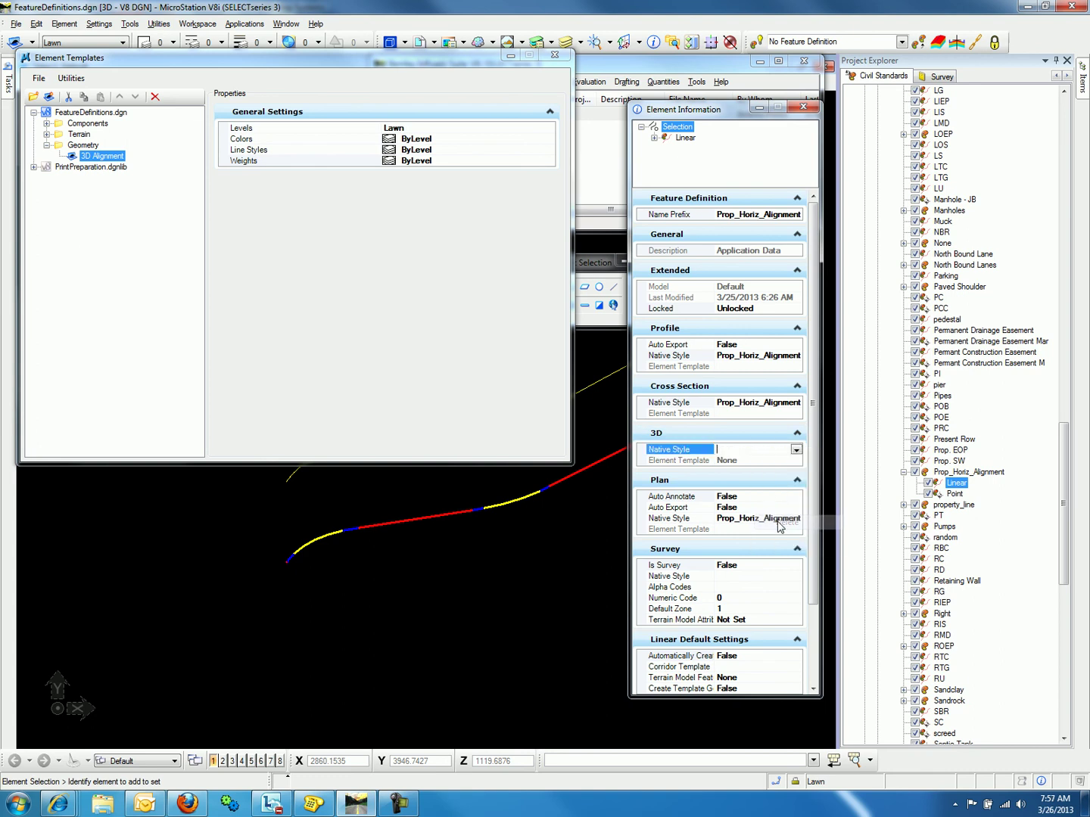
pyautogui.click(777, 459)
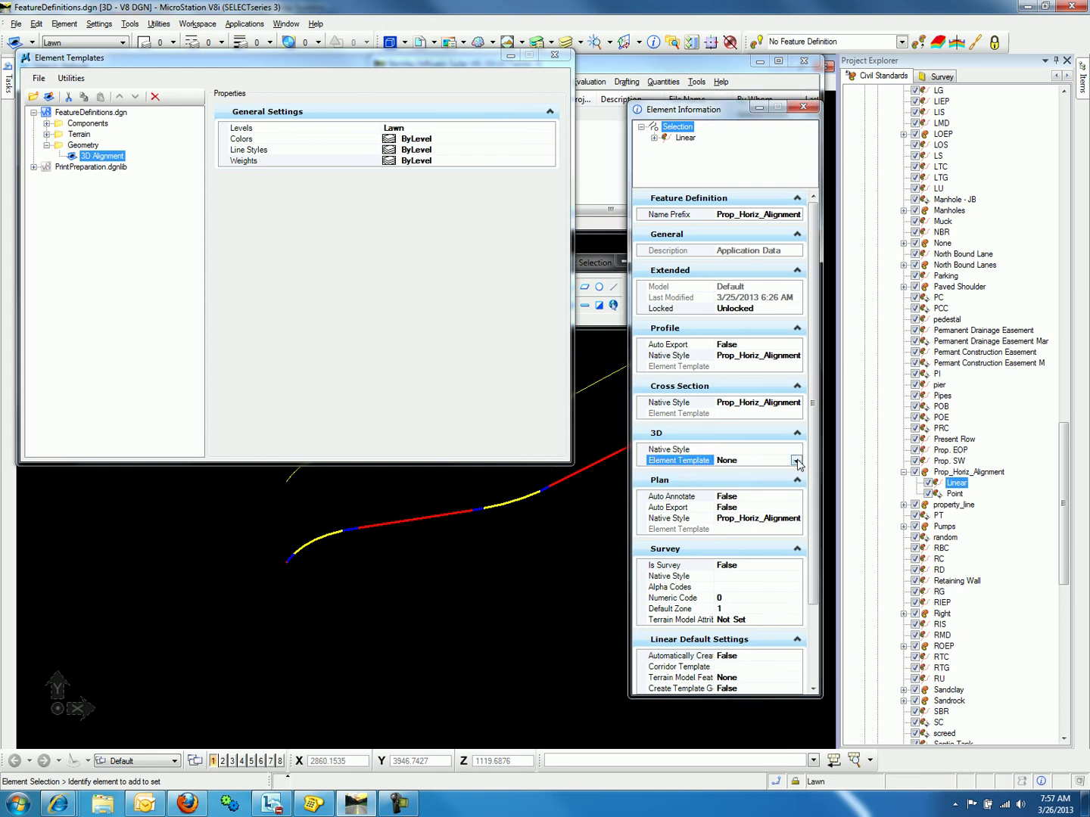
pyautogui.click(796, 461)
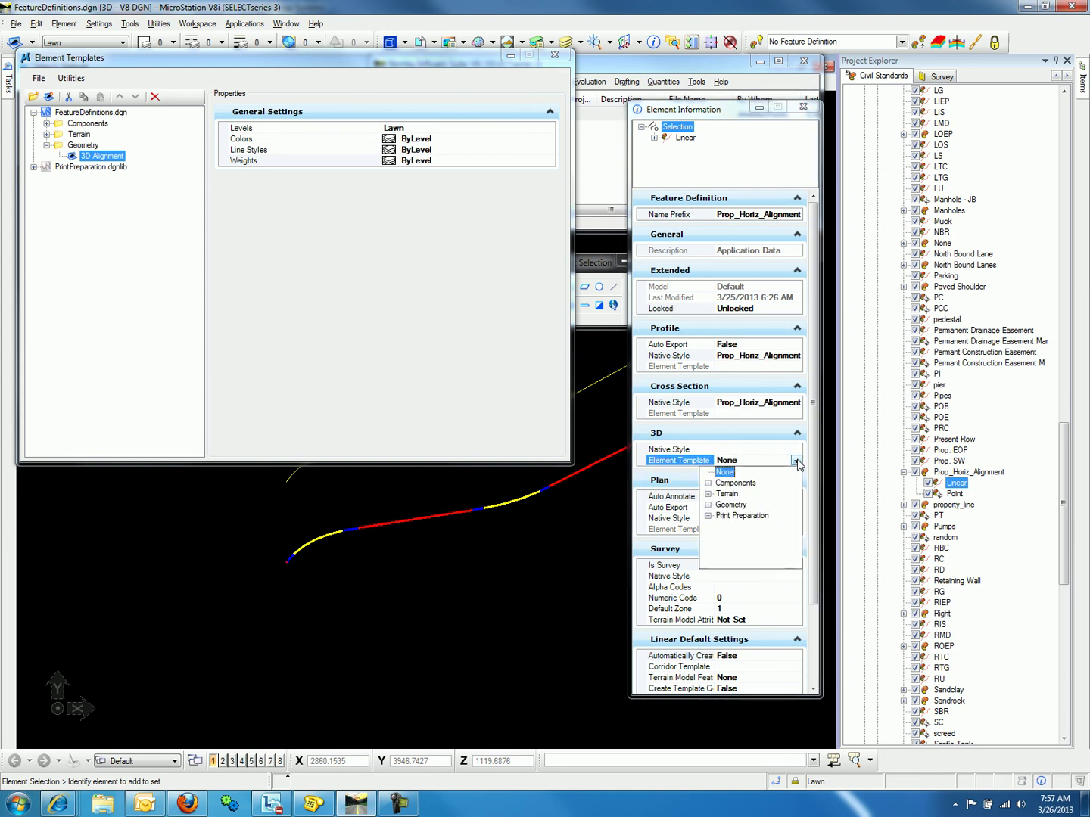
pyautogui.click(708, 505)
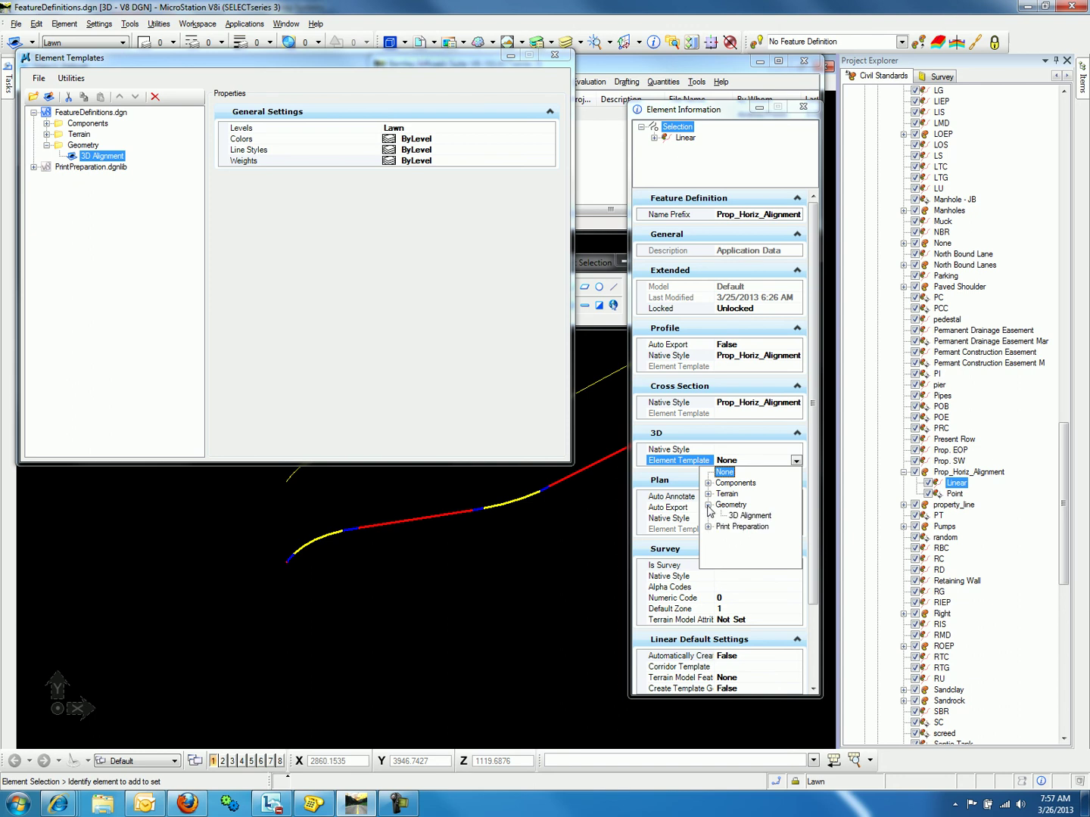
pyautogui.click(751, 517)
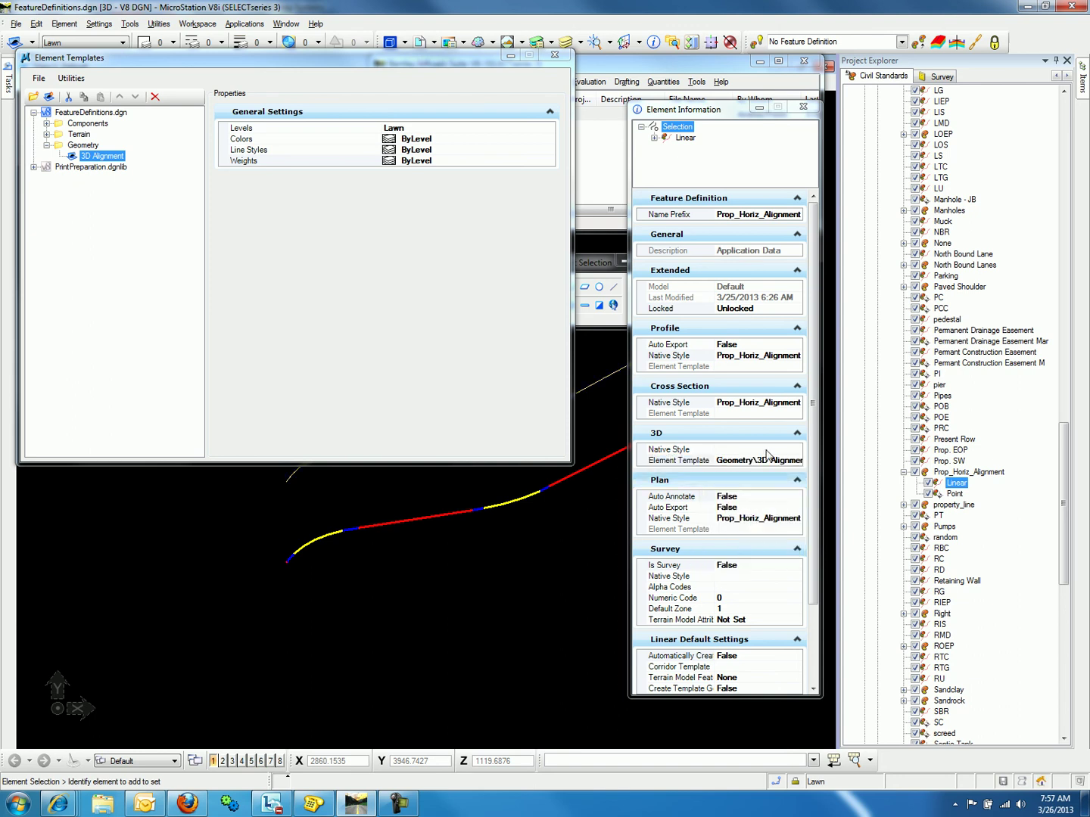
pyautogui.click(807, 110)
pyautogui.scroll(-2, 757, 503)
pyautogui.scroll(2, 599, 436)
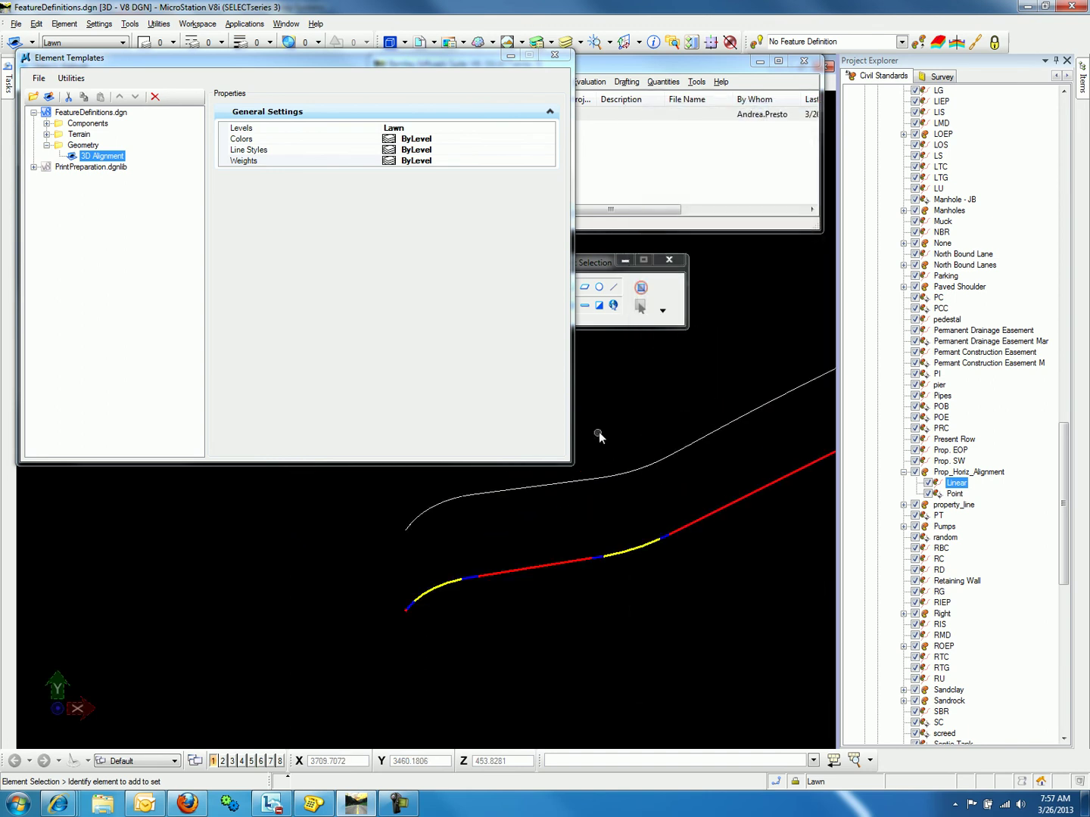
pyautogui.moveTo(760, 439); pyautogui.dragTo(656, 516, button='middle')
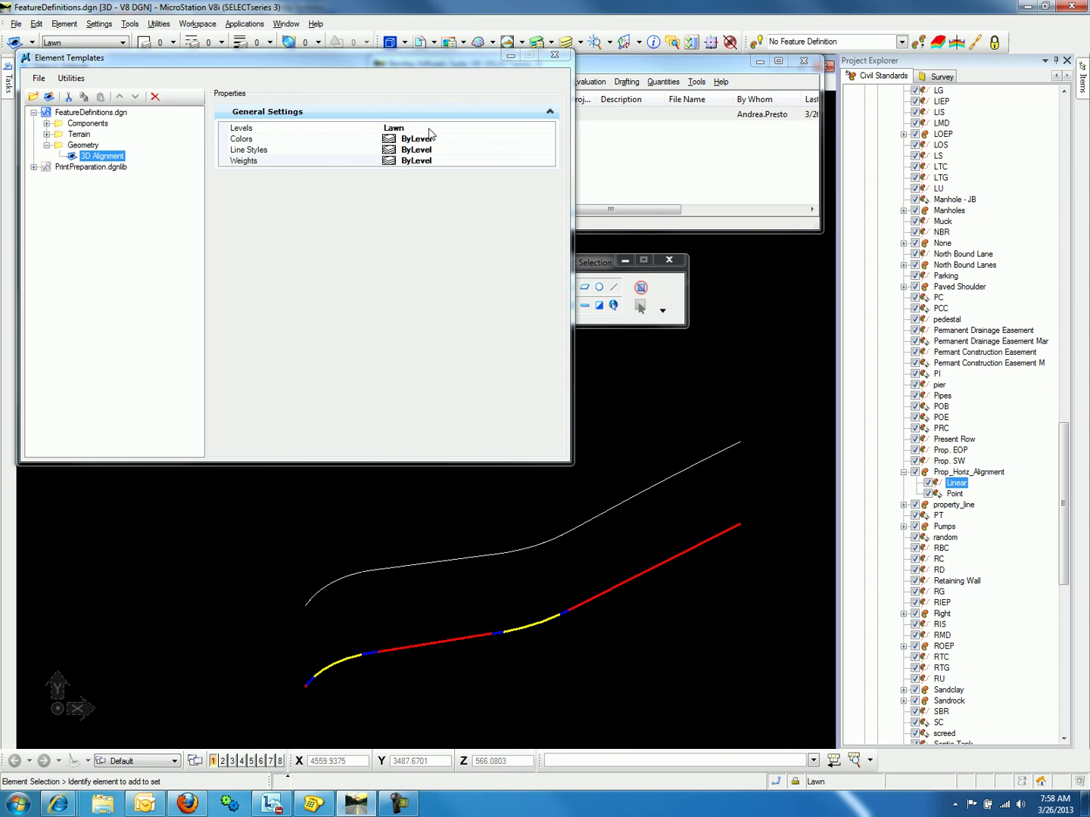
# Set the 3D Alignment template to level Prop Centerline, colour 3, line style 2, weight 2
pyautogui.click(429, 130)
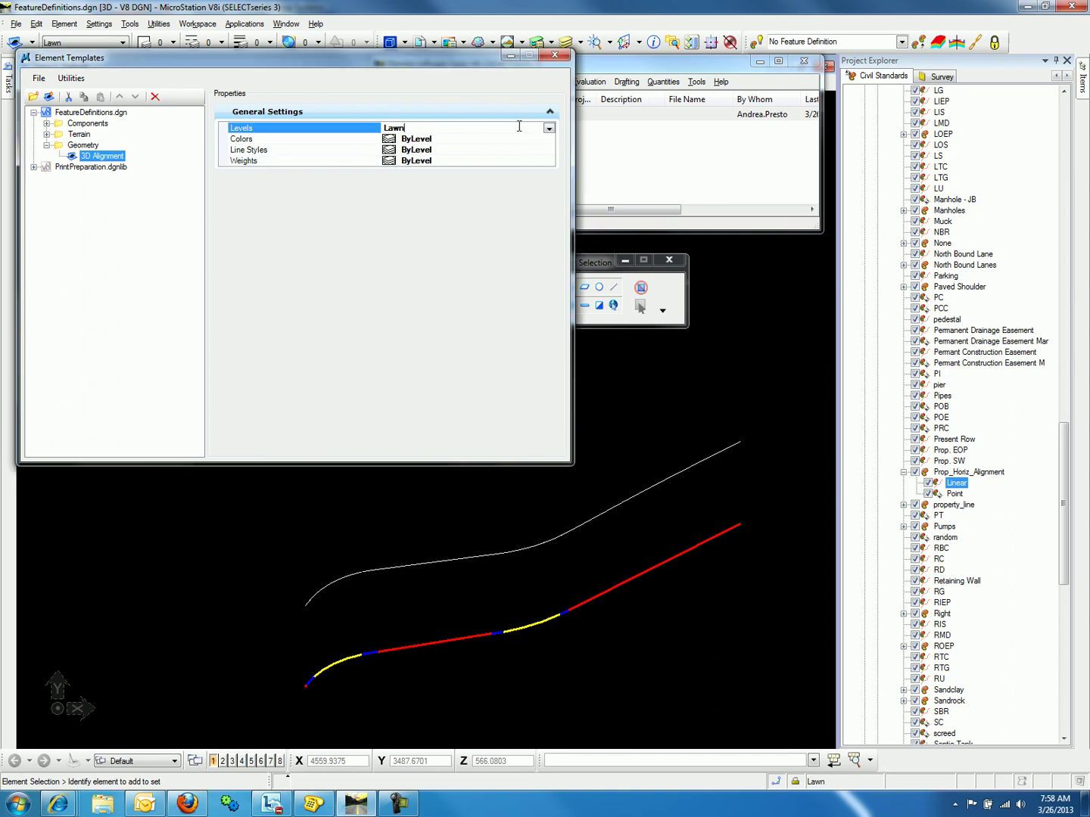
pyautogui.click(549, 128)
pyautogui.click(514, 211)
pyautogui.click(458, 141)
pyautogui.click(549, 139)
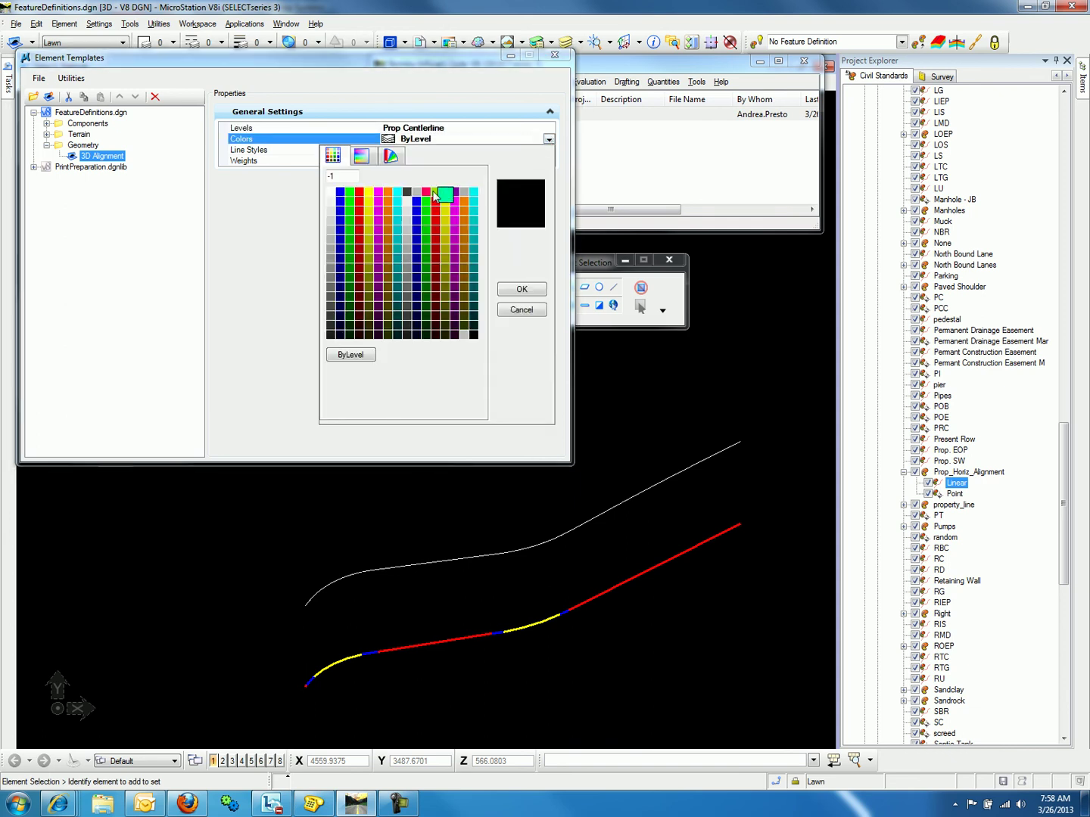
pyautogui.click(358, 193)
pyautogui.click(475, 150)
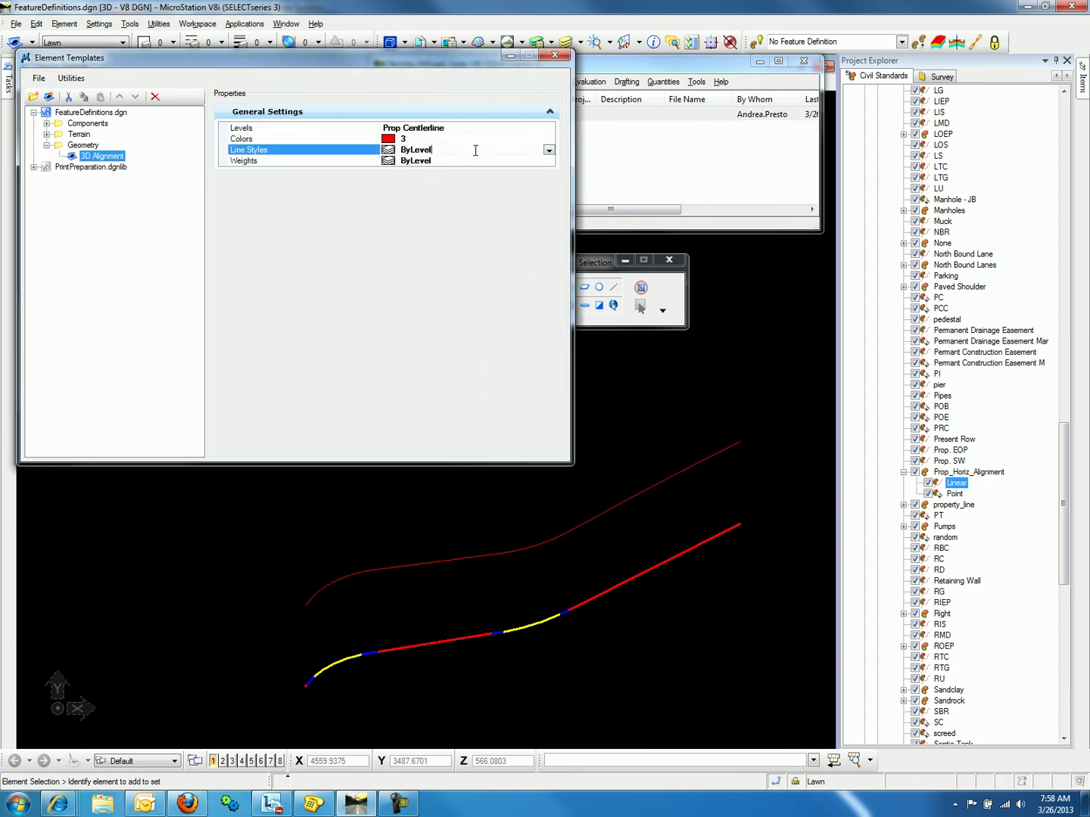
pyautogui.click(549, 150)
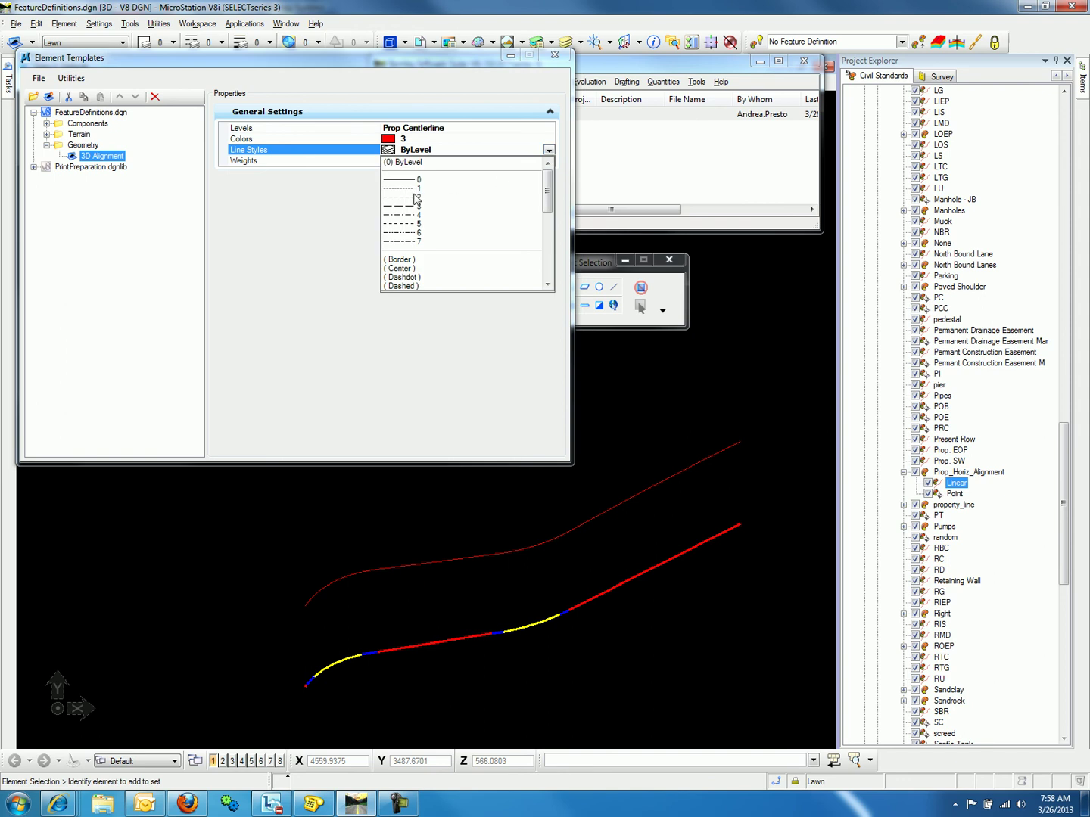
pyautogui.click(419, 197)
pyautogui.click(462, 161)
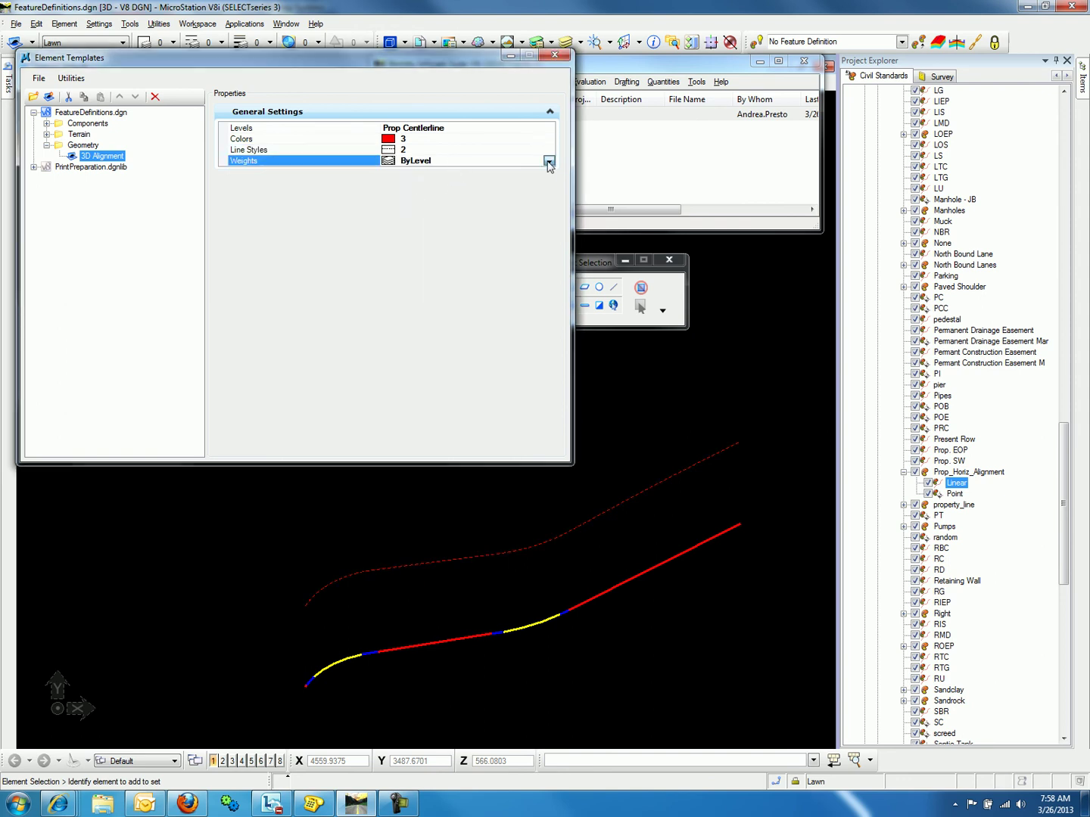
pyautogui.click(549, 161)
pyautogui.press('Escape')
pyautogui.click(466, 242)
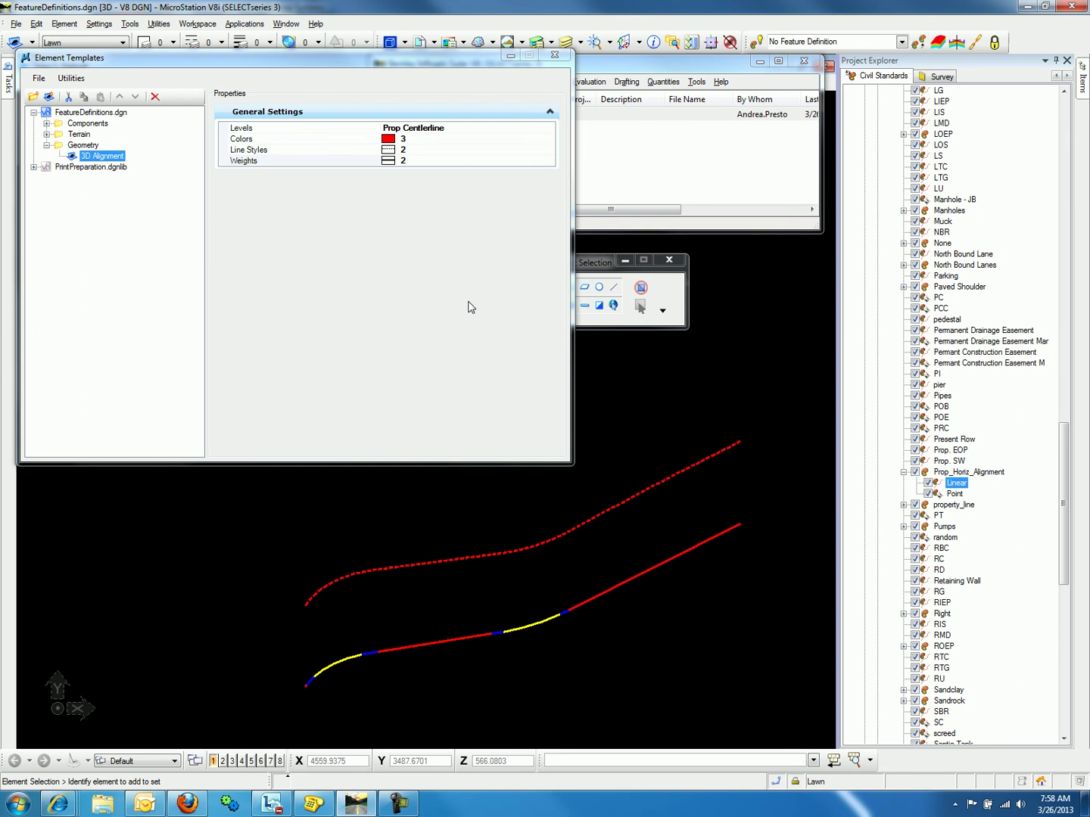
# Close Element Templates and turn off the Prop Centerline level in Level Display
pyautogui.click(554, 54)
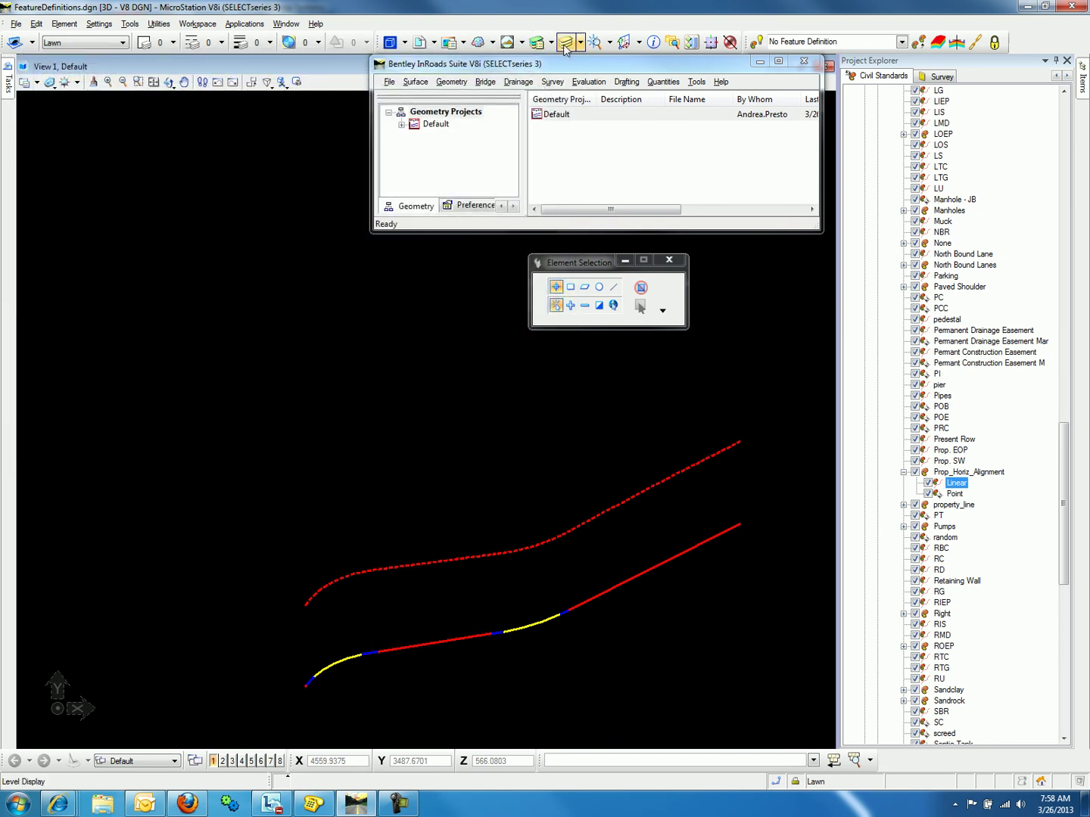
pyautogui.click(565, 47)
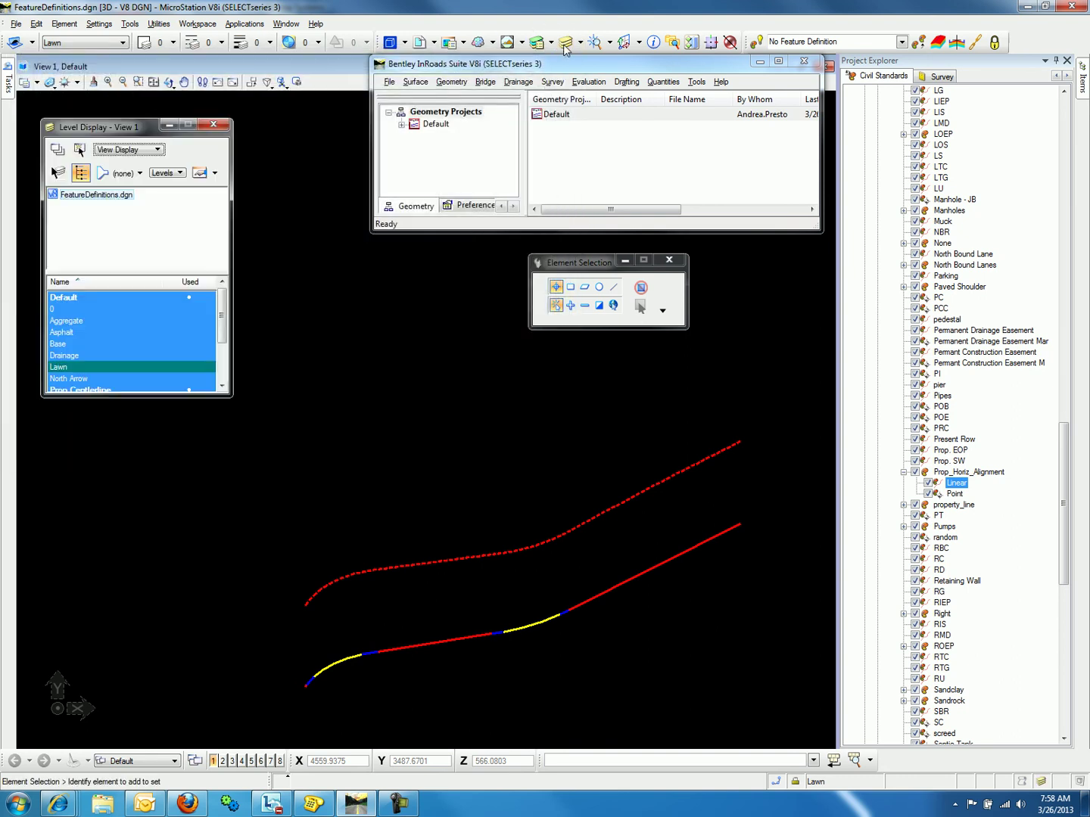
pyautogui.click(114, 390)
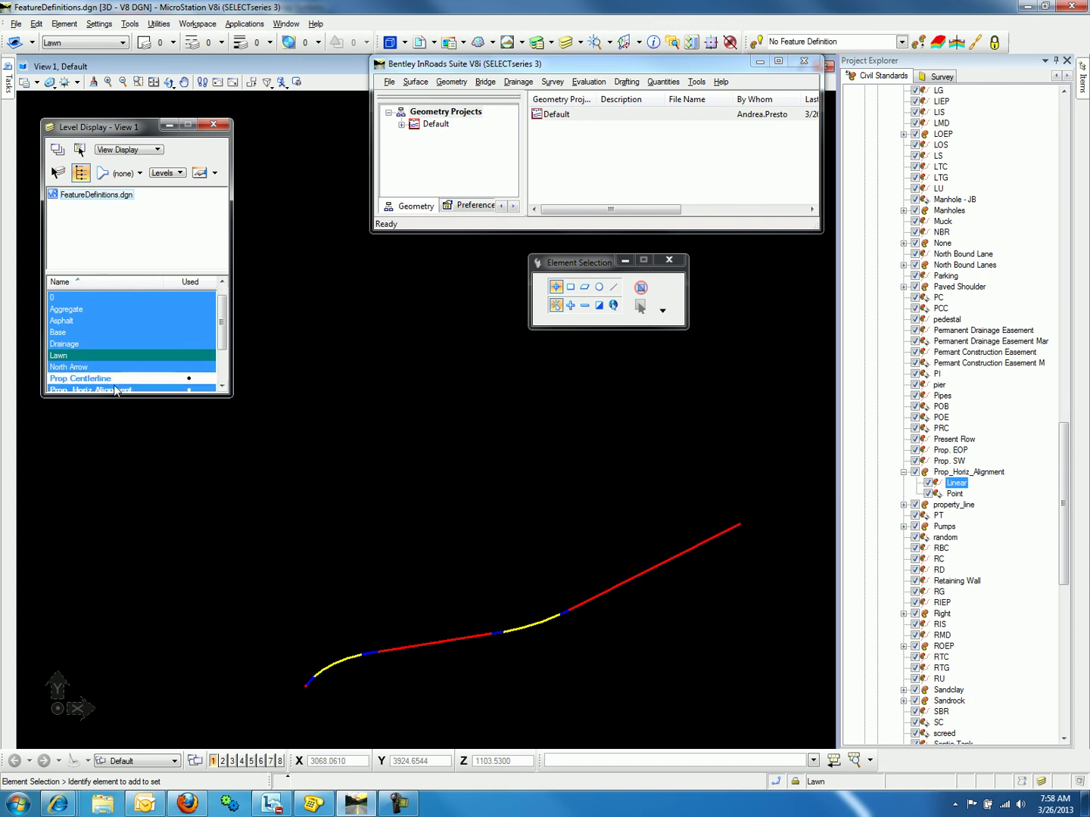